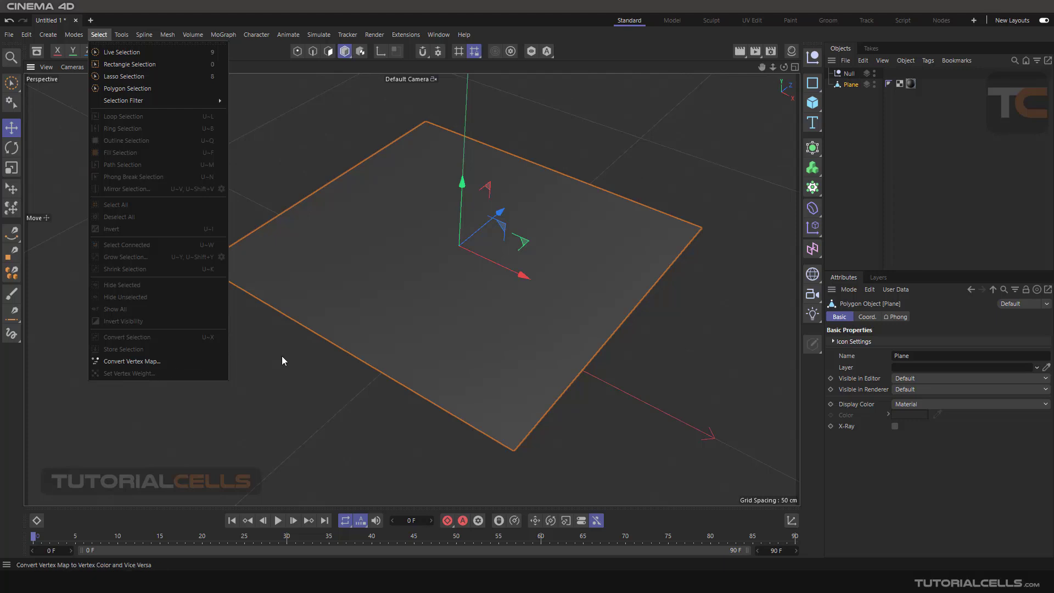
Delete the Null object so only the Plane remains in the scene
{"action": "left_click", "coordinate": [635, 155]}
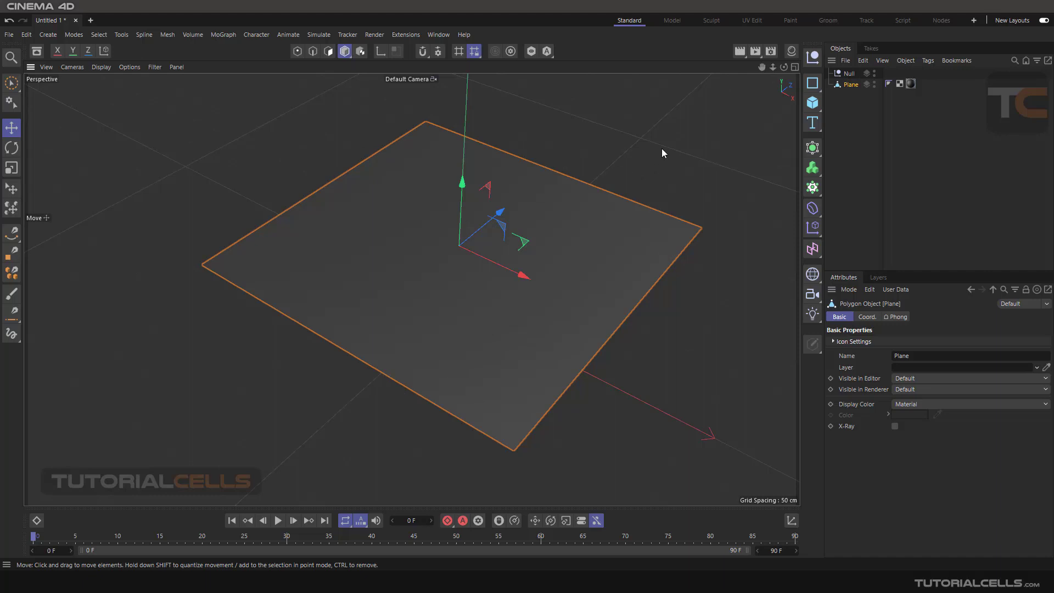
{"action": "left_click", "coordinate": [848, 74]}
{"action": "key", "text": "Delete"}
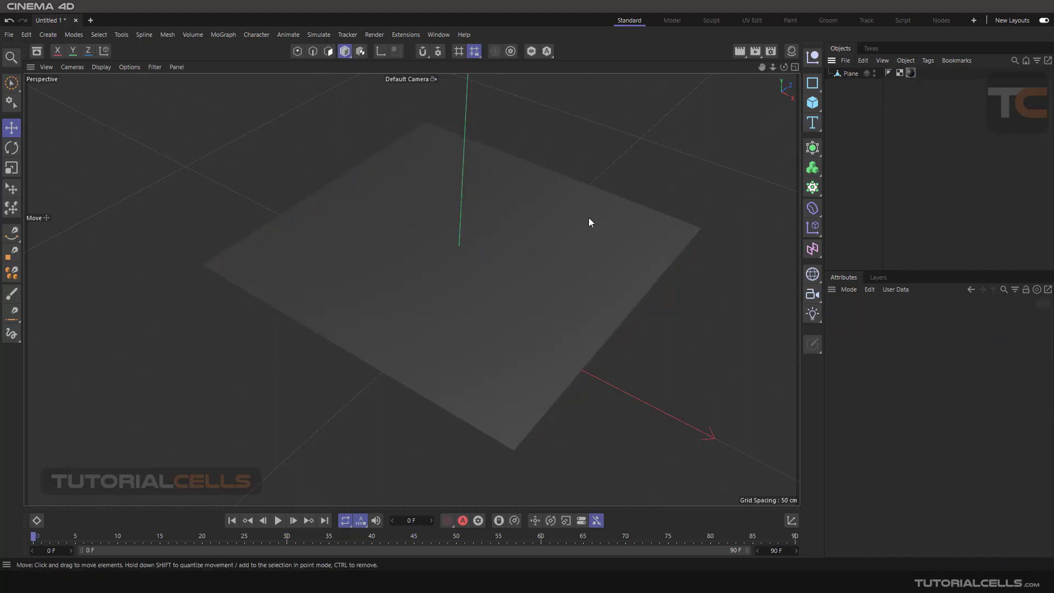
Select the Plane in Points mode to work on its 8281 points
{"action": "left_click", "coordinate": [845, 74]}
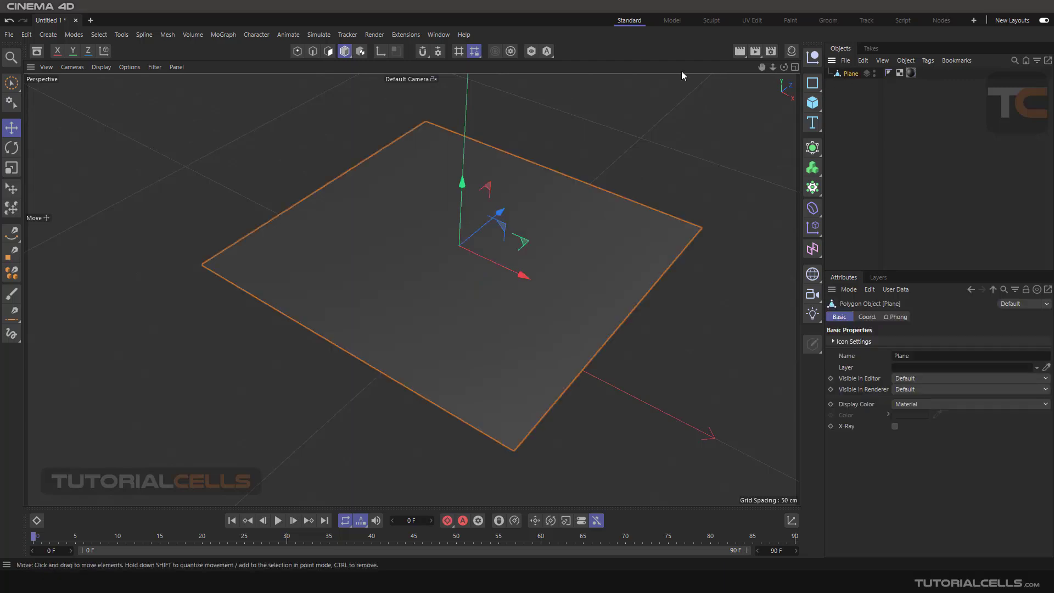
{"action": "left_click", "coordinate": [297, 51]}
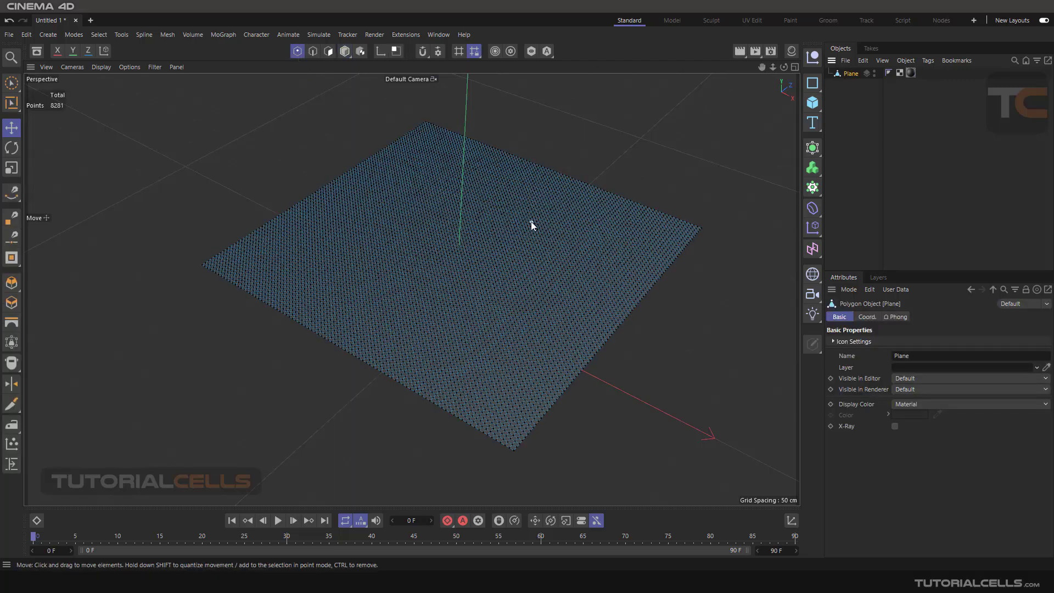
{"action": "left_click_drag", "start_coordinate": [531, 225], "coordinate": [446, 204], "text": "alt"}
Dismiss Set Vertex Weight (0%, Set) unchanged and activate the Live Selection tool
{"action": "left_click", "coordinate": [98, 34]}
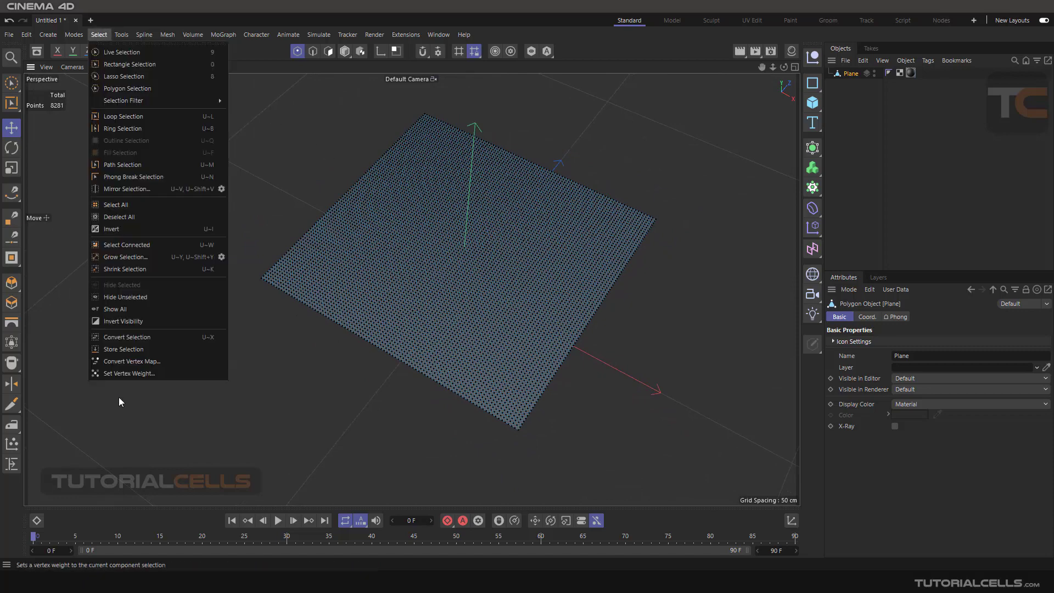
{"action": "left_click", "coordinate": [122, 377]}
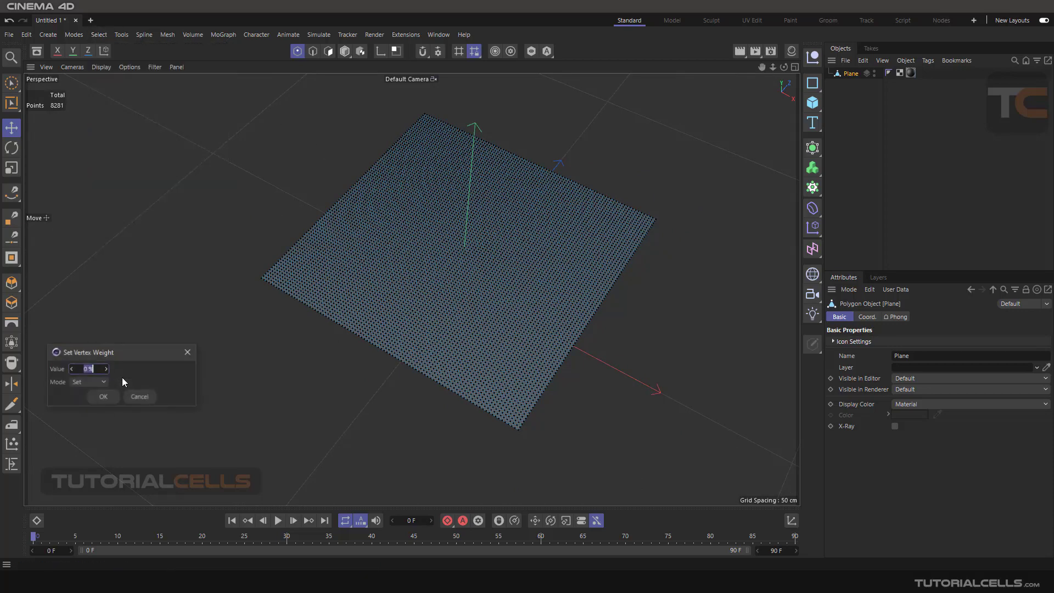
{"action": "left_click_drag", "start_coordinate": [127, 354], "coordinate": [692, 313]}
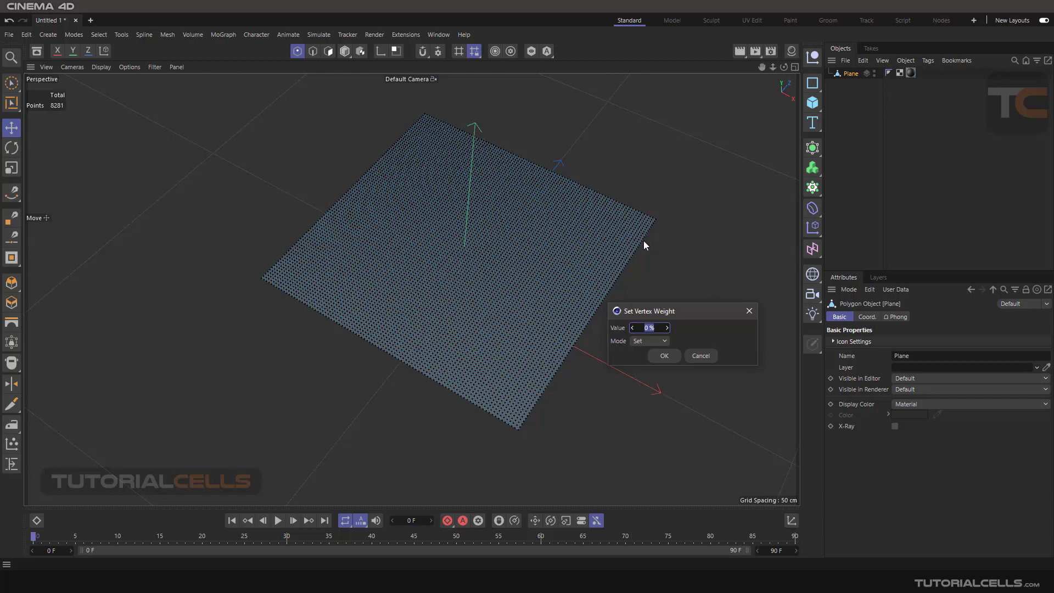
{"action": "left_click", "coordinate": [701, 355]}
{"action": "left_click", "coordinate": [11, 82]}
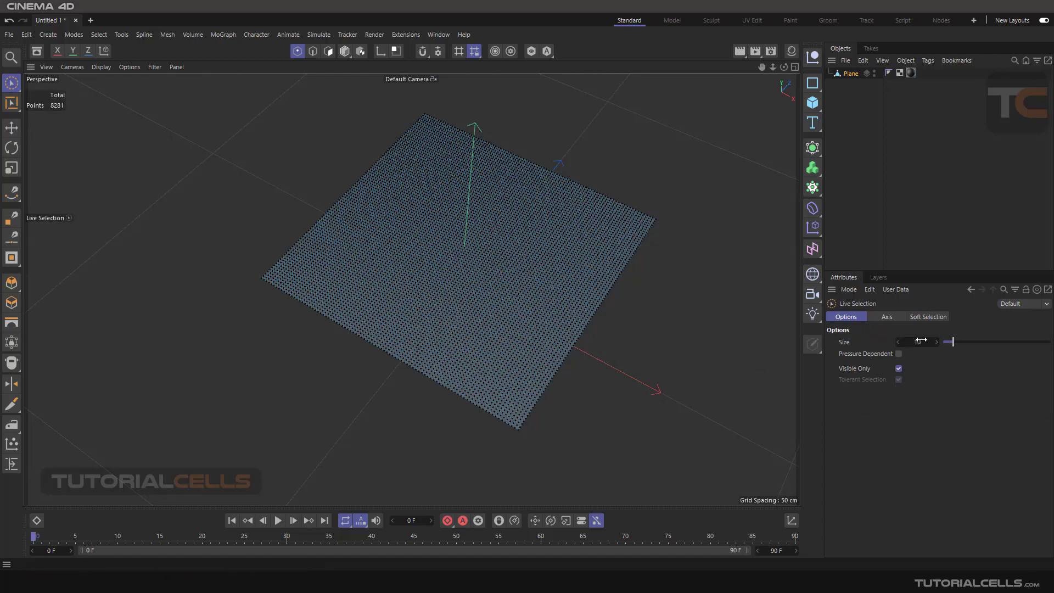
Raise the Live Selection size to 66 and paint-select the plane's top half, 4422 points
{"action": "left_click_drag", "start_coordinate": [953, 342], "coordinate": [990, 343]}
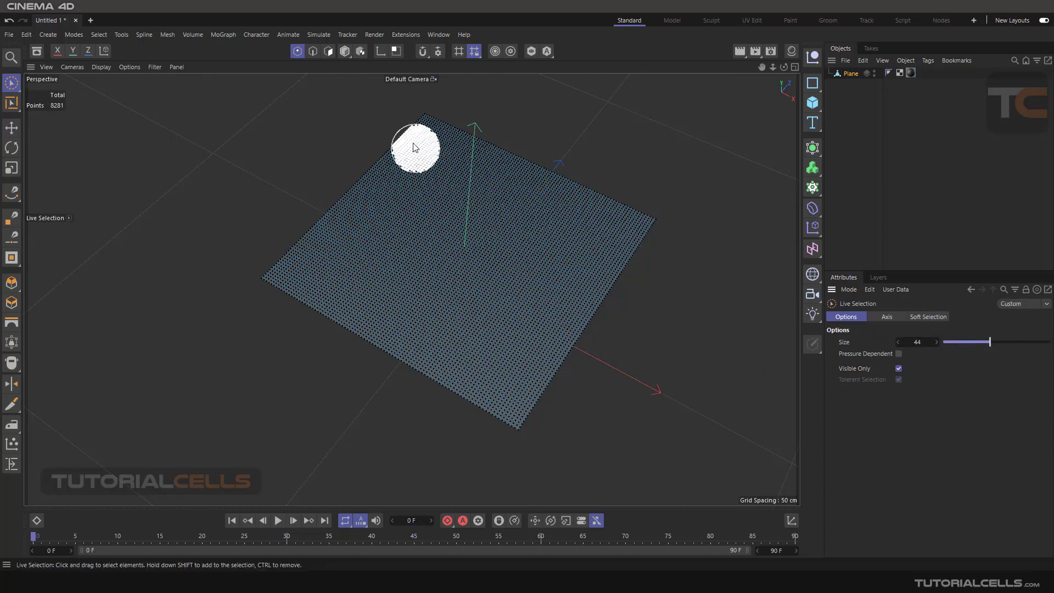
{"action": "middle_click_drag", "start_coordinate": [482, 158], "coordinate": [473, 160]}
{"action": "mouse_move", "coordinate": [474, 160]}
{"action": "left_mouse_down"}
{"action": "mouse_move", "coordinate": [411, 134]}
{"action": "mouse_move", "coordinate": [630, 225]}
{"action": "mouse_move", "coordinate": [619, 252]}
{"action": "mouse_move", "coordinate": [527, 258]}
{"action": "mouse_move", "coordinate": [440, 218]}
{"action": "mouse_move", "coordinate": [464, 167]}
{"action": "mouse_move", "coordinate": [513, 212]}
{"action": "mouse_move", "coordinate": [618, 219]}
{"action": "mouse_move", "coordinate": [609, 262]}
{"action": "mouse_move", "coordinate": [562, 256]}
{"action": "left_mouse_up"}
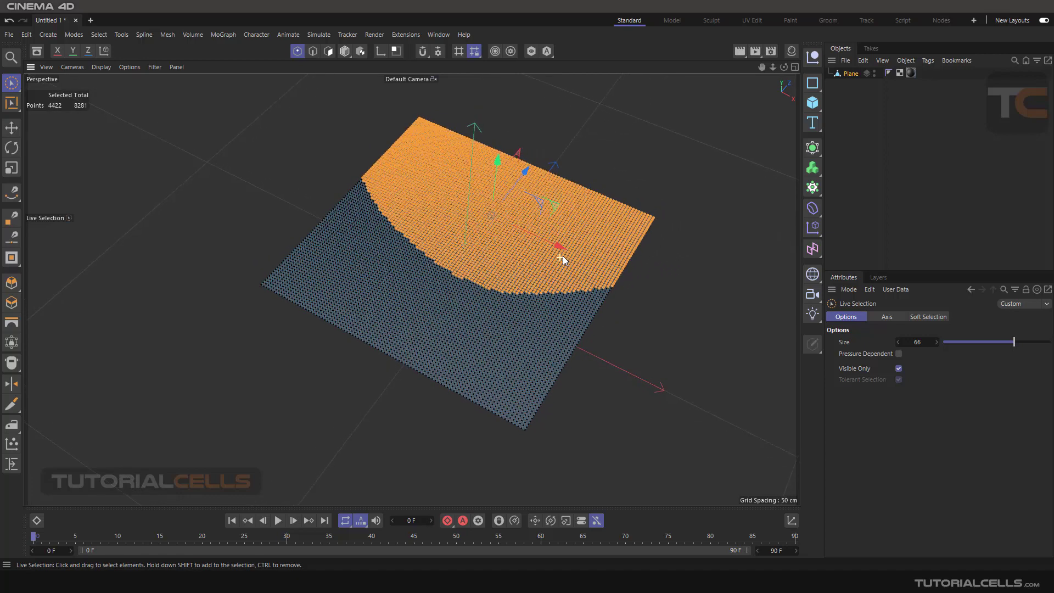
Set the 4422 selected points to 100% vertex weight in Set mode, creating a vertex map
{"action": "left_click", "coordinate": [99, 34]}
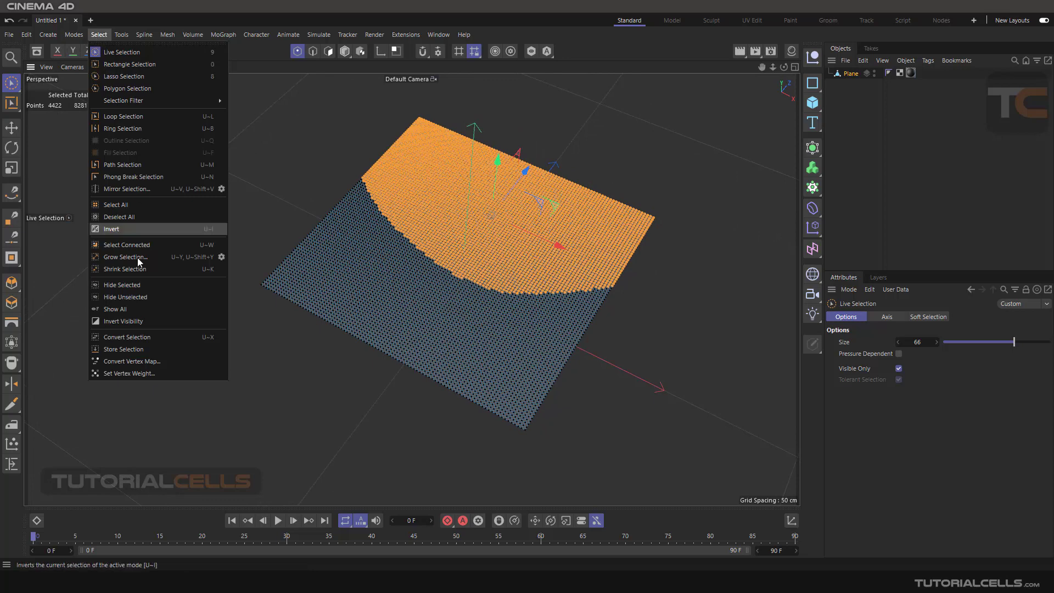
{"action": "left_click", "coordinate": [146, 373]}
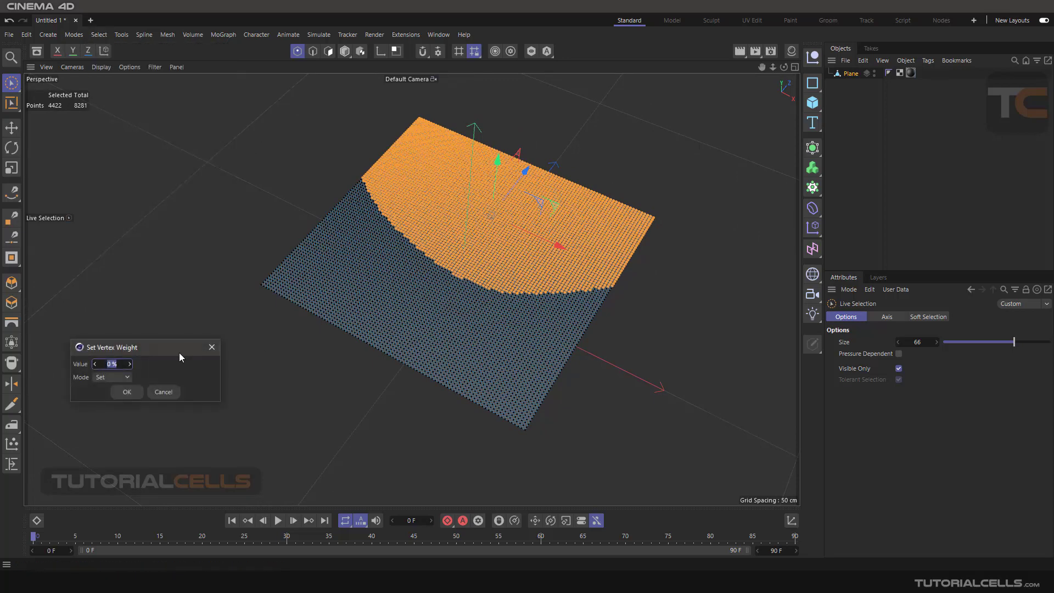
{"action": "left_click_drag", "start_coordinate": [179, 351], "coordinate": [688, 339]}
{"action": "type", "text": "100"}
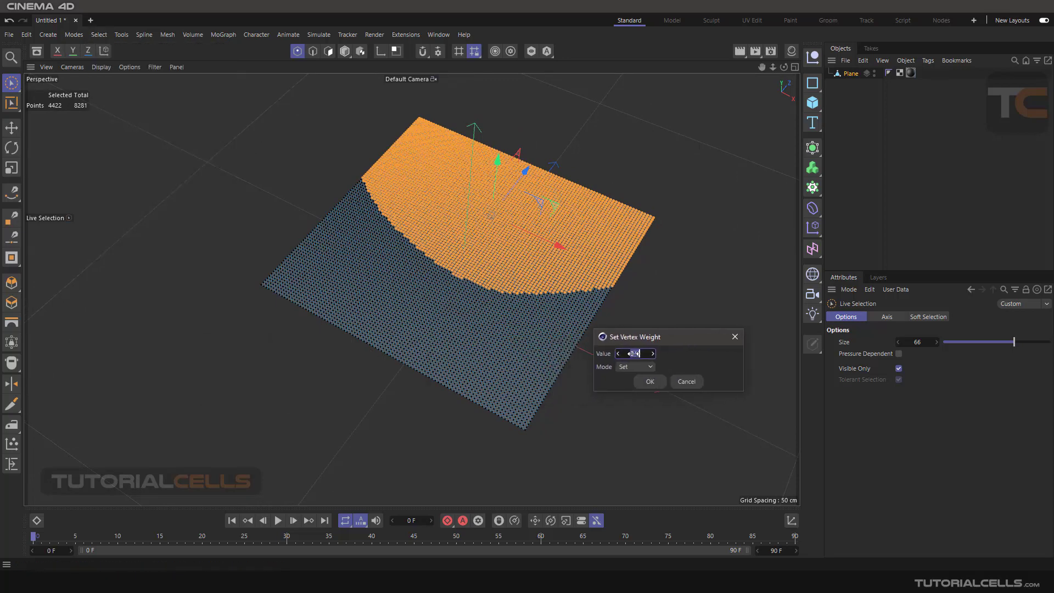
{"action": "left_click_drag", "start_coordinate": [635, 337], "coordinate": [651, 335]}
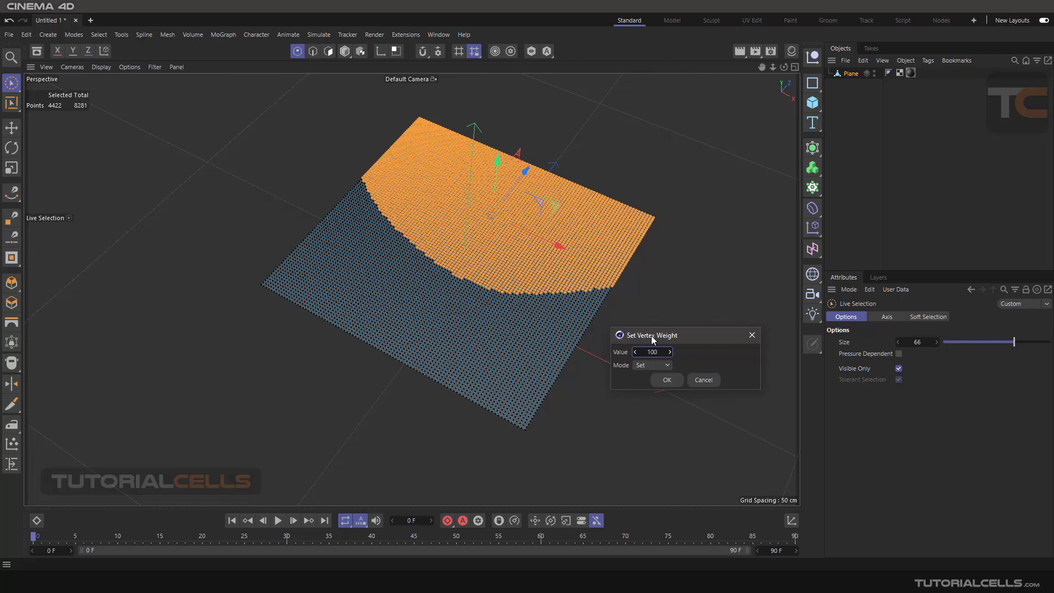
{"action": "left_click", "coordinate": [646, 366]}
{"action": "left_click", "coordinate": [666, 380]}
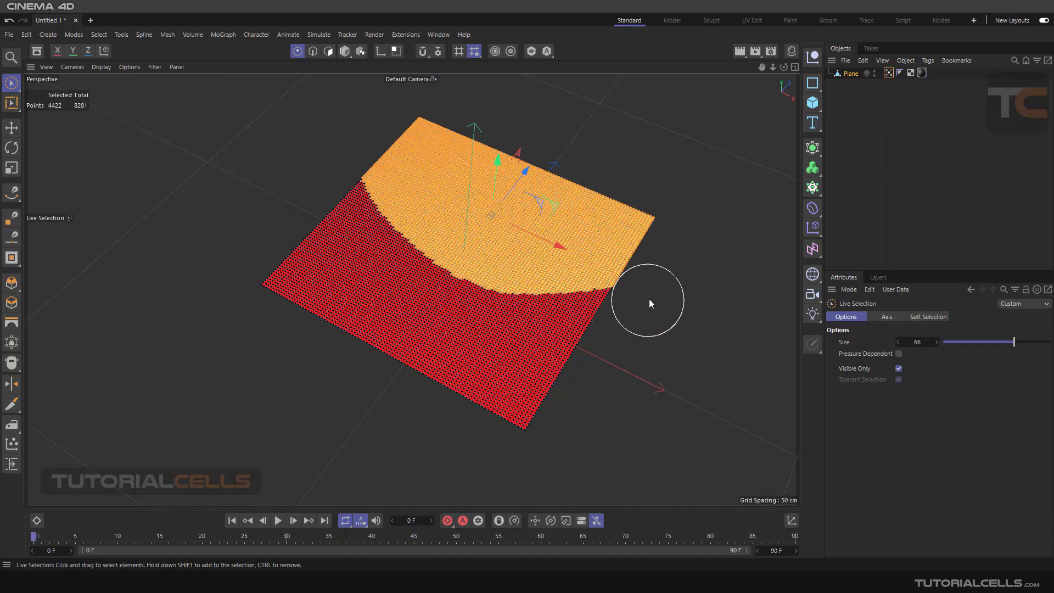
Deselect all points to show the yellow full-weight half against the red remainder
{"action": "left_click", "coordinate": [678, 289]}
{"action": "mouse_move", "coordinate": [674, 308]}
{"action": "left_mouse_down", "text": "alt"}
{"action": "mouse_move", "coordinate": [663, 287]}
{"action": "mouse_move", "coordinate": [671, 312]}
{"action": "left_mouse_up", "text": "alt"}
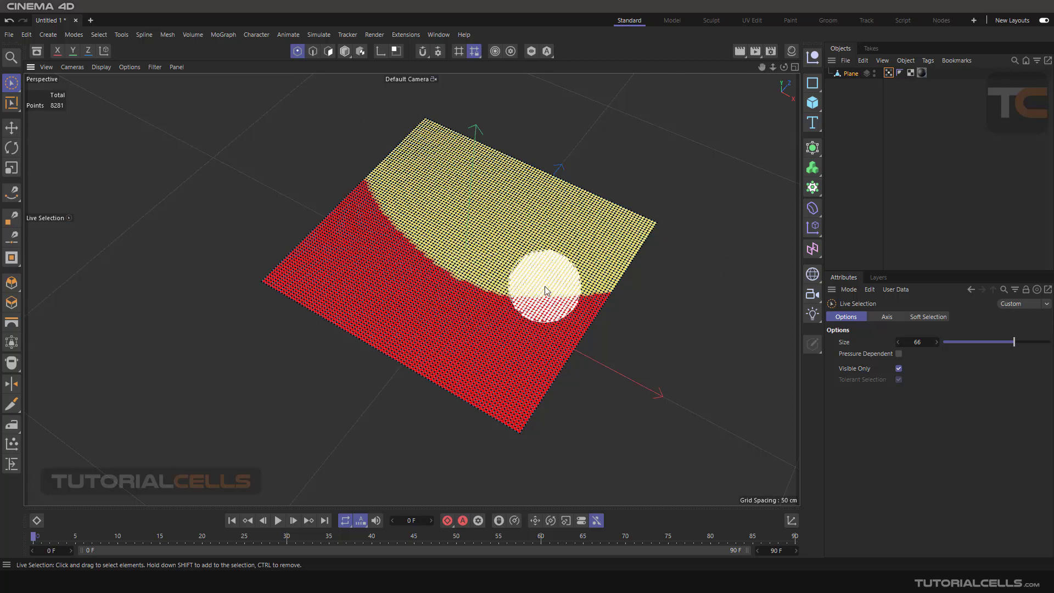
{"action": "left_click_drag", "start_coordinate": [546, 290], "coordinate": [537, 281], "text": "alt"}
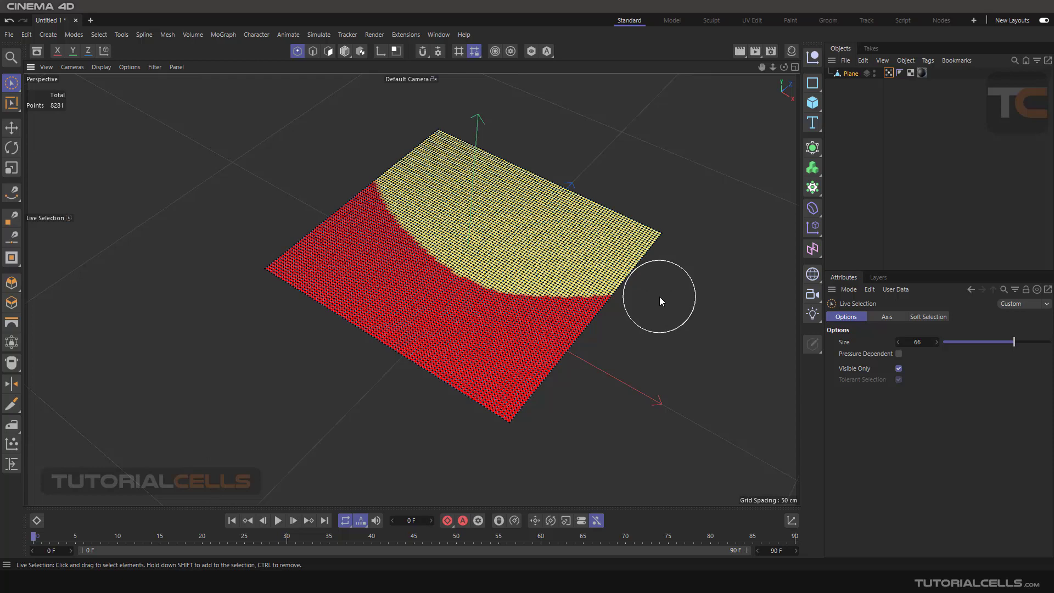
{"action": "mouse_move", "coordinate": [637, 253]}
{"action": "left_mouse_down"}
{"action": "mouse_move", "coordinate": [591, 236]}
{"action": "mouse_move", "coordinate": [620, 250]}
{"action": "left_mouse_up"}
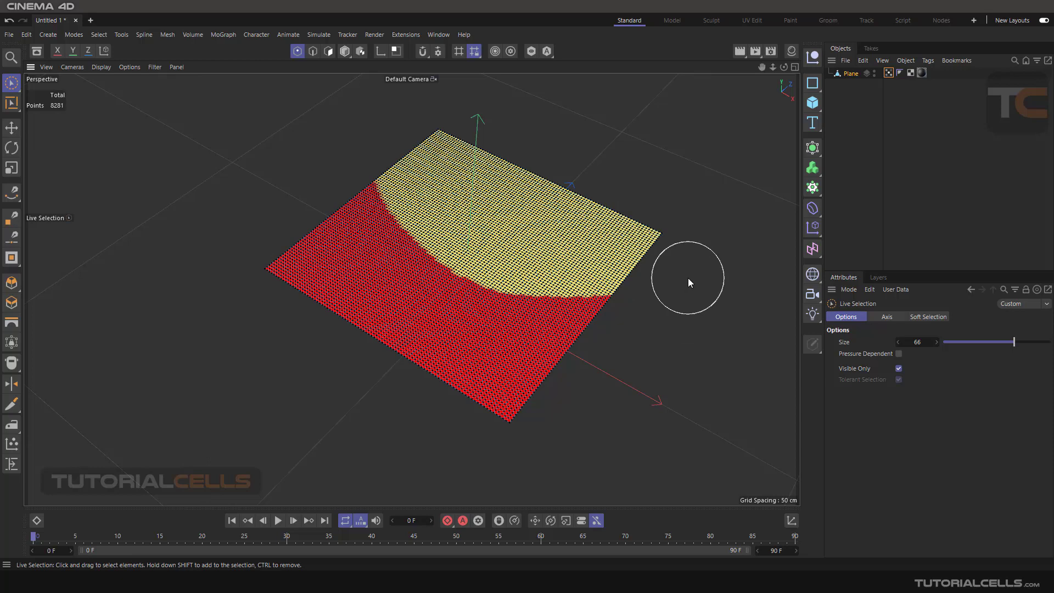
Select the Plane's Vertex Map tag to display its empty Fields list
{"action": "left_click", "coordinate": [888, 74]}
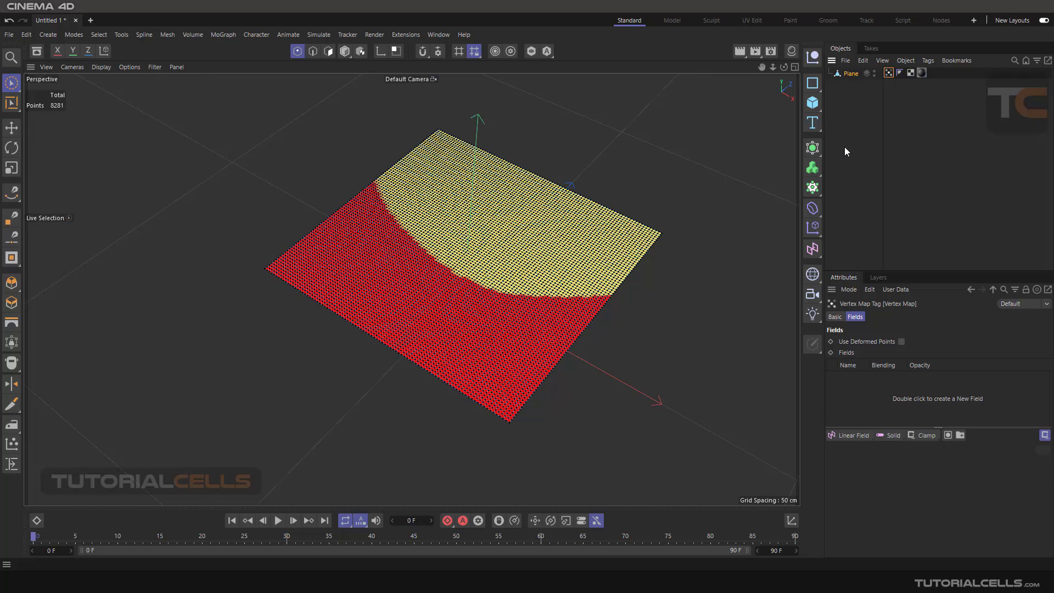
Cancel Set Vertex Weight without changes and return to Live Selection at size 66
{"action": "left_click", "coordinate": [94, 35]}
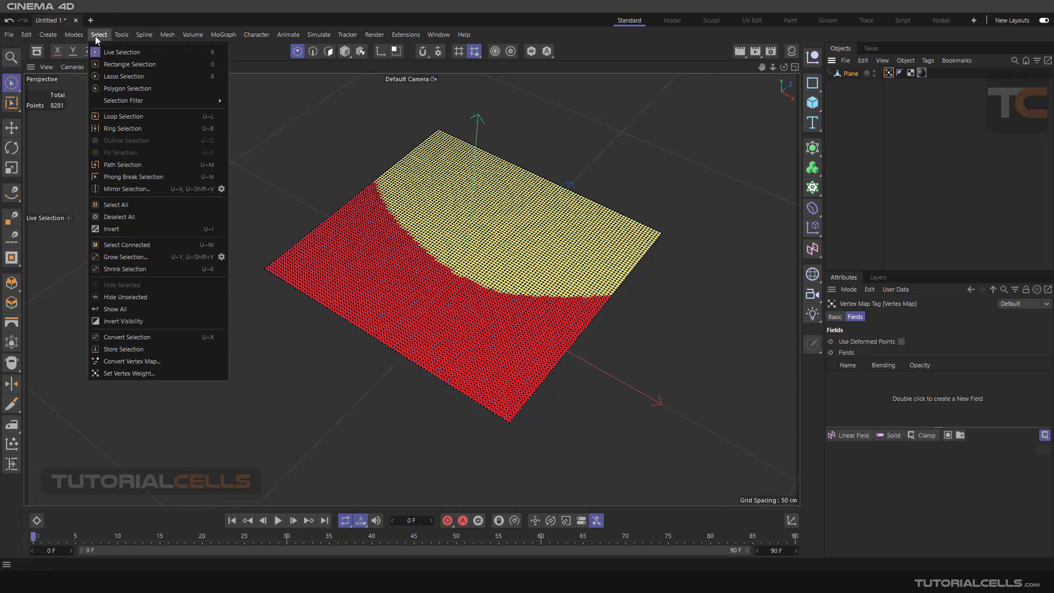
{"action": "left_click", "coordinate": [127, 374]}
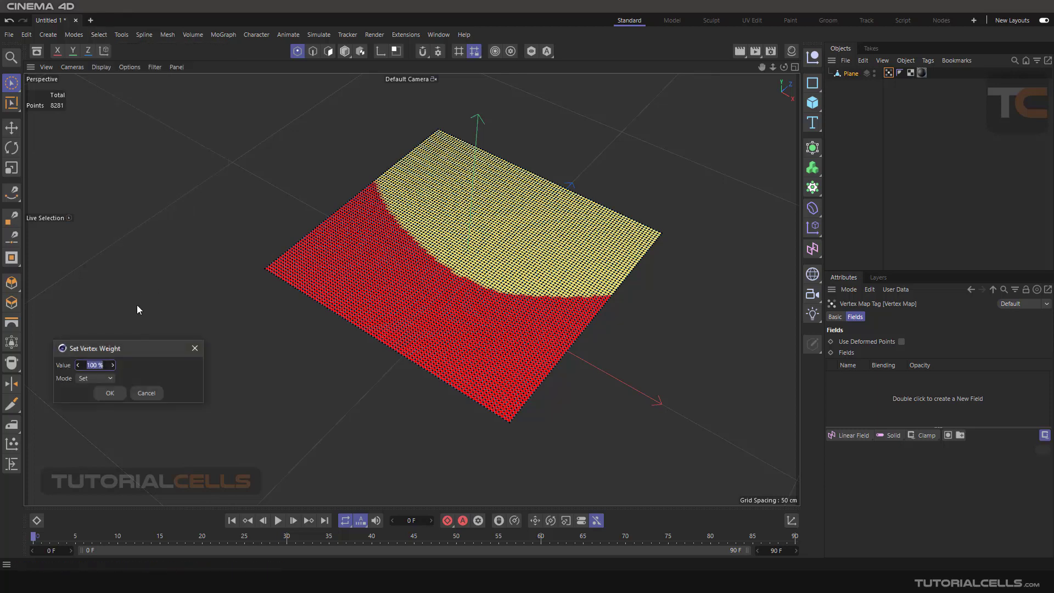
{"action": "left_click_drag", "start_coordinate": [129, 347], "coordinate": [693, 274]}
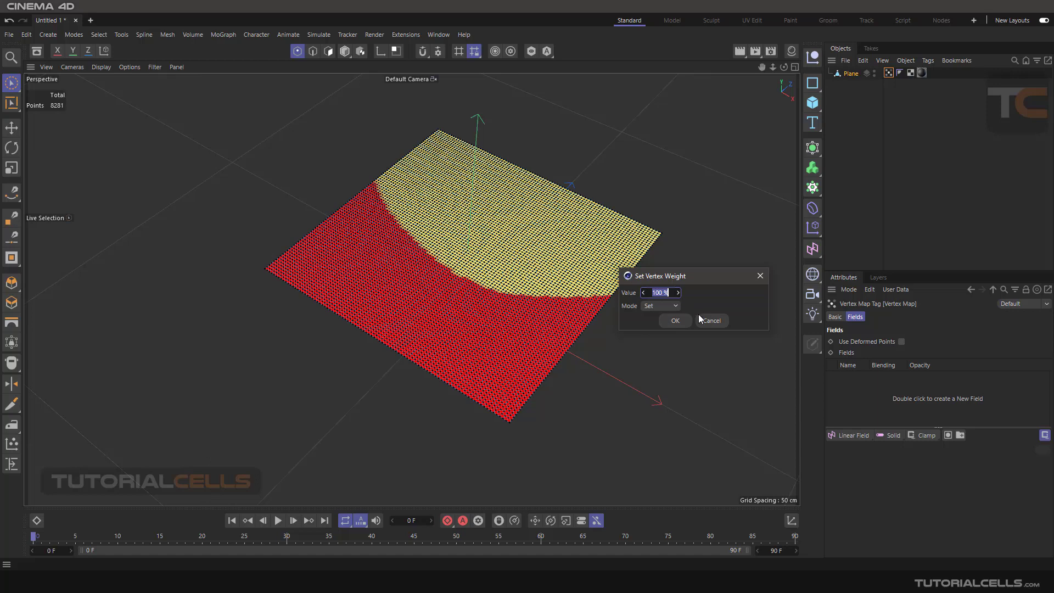
{"action": "left_click", "coordinate": [675, 320]}
{"action": "left_click", "coordinate": [11, 83]}
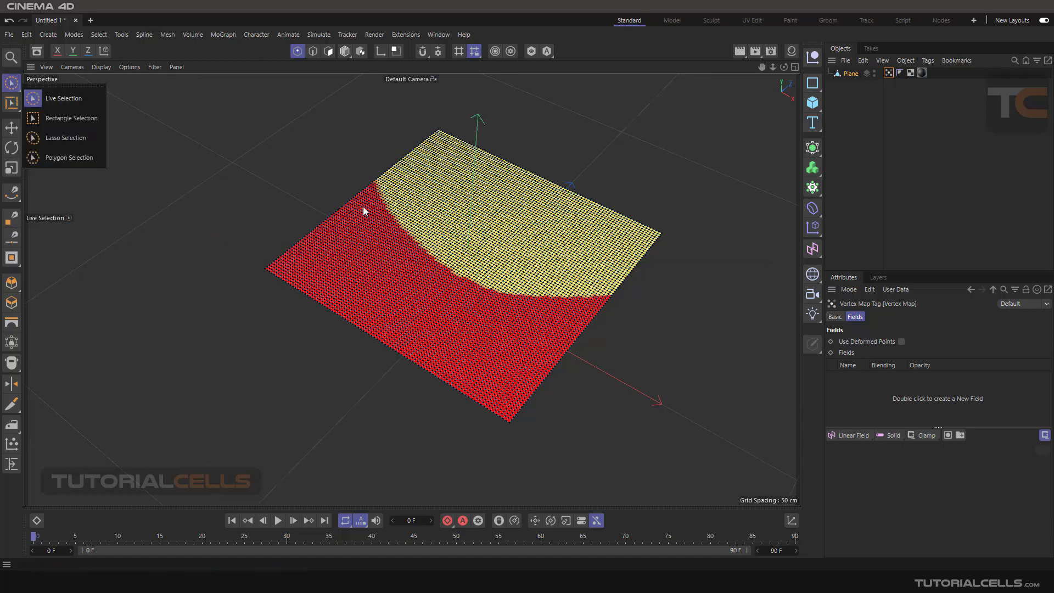
{"action": "left_click", "coordinate": [87, 98]}
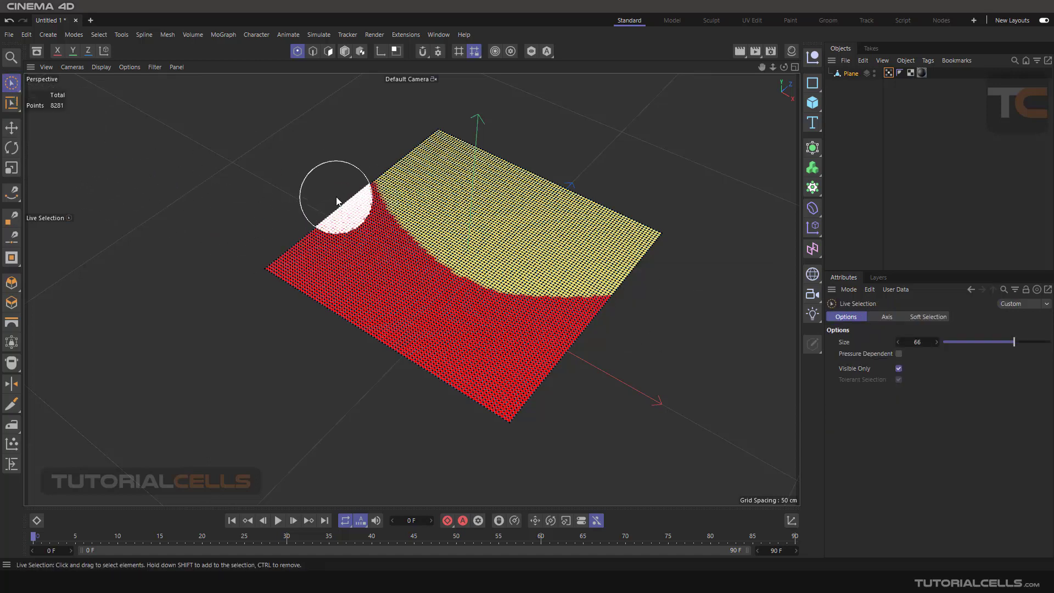
With brush size 43, select a band along the yellow–red boundary and set it to 50% weight
{"action": "middle_click_drag", "start_coordinate": [336, 198], "coordinate": [324, 199]}
{"action": "mouse_move", "coordinate": [346, 189]}
{"action": "left_mouse_down"}
{"action": "mouse_move", "coordinate": [416, 273]}
{"action": "mouse_move", "coordinate": [494, 305]}
{"action": "mouse_move", "coordinate": [551, 318]}
{"action": "mouse_move", "coordinate": [757, 308]}
{"action": "mouse_move", "coordinate": [762, 298]}
{"action": "left_mouse_up"}
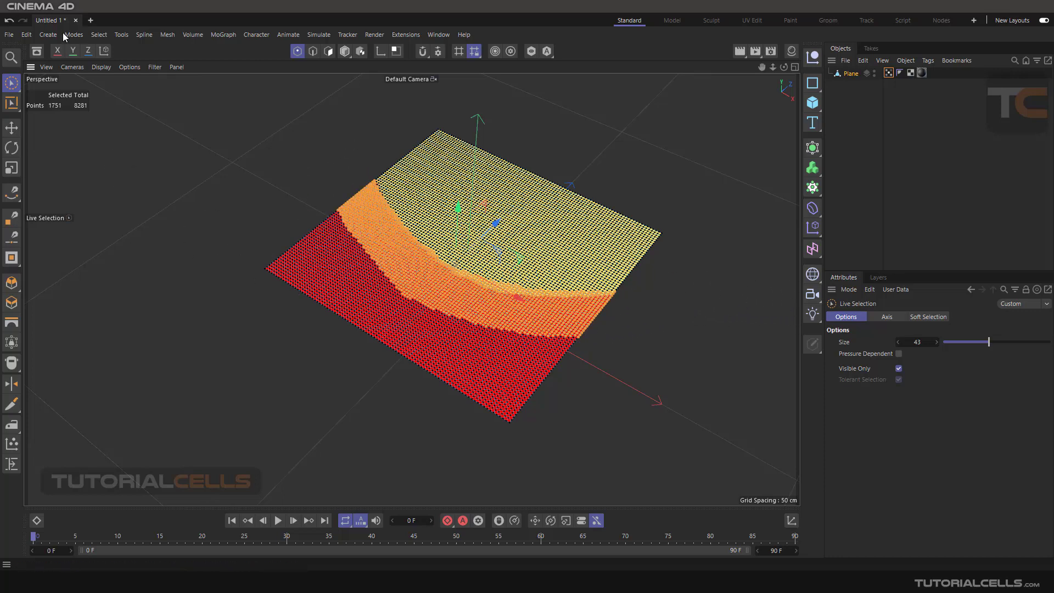
{"action": "left_click", "coordinate": [99, 35]}
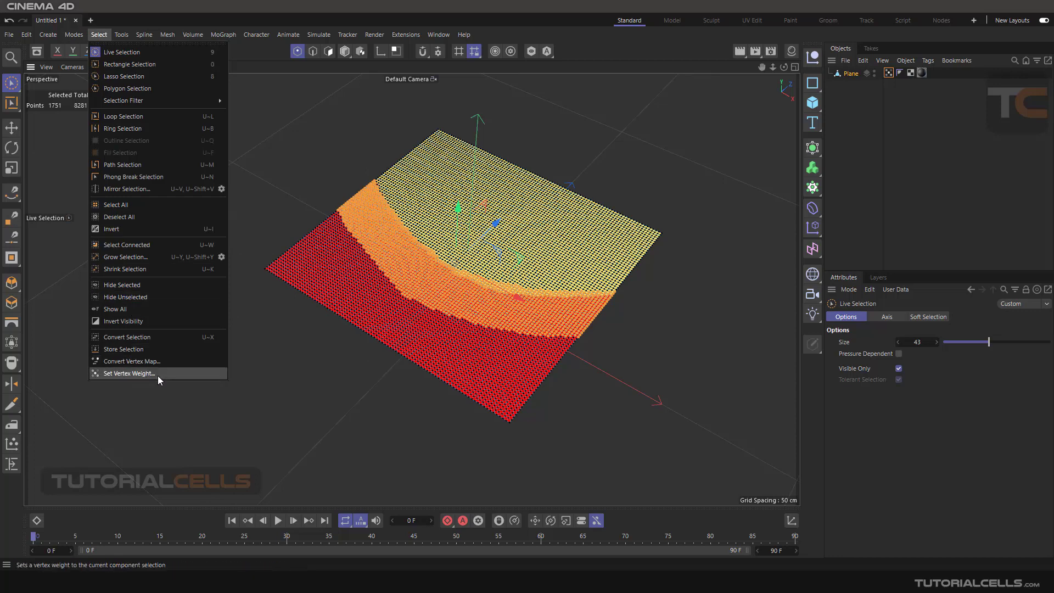
{"action": "left_click", "coordinate": [129, 374]}
{"action": "left_click_drag", "start_coordinate": [154, 353], "coordinate": [676, 357]}
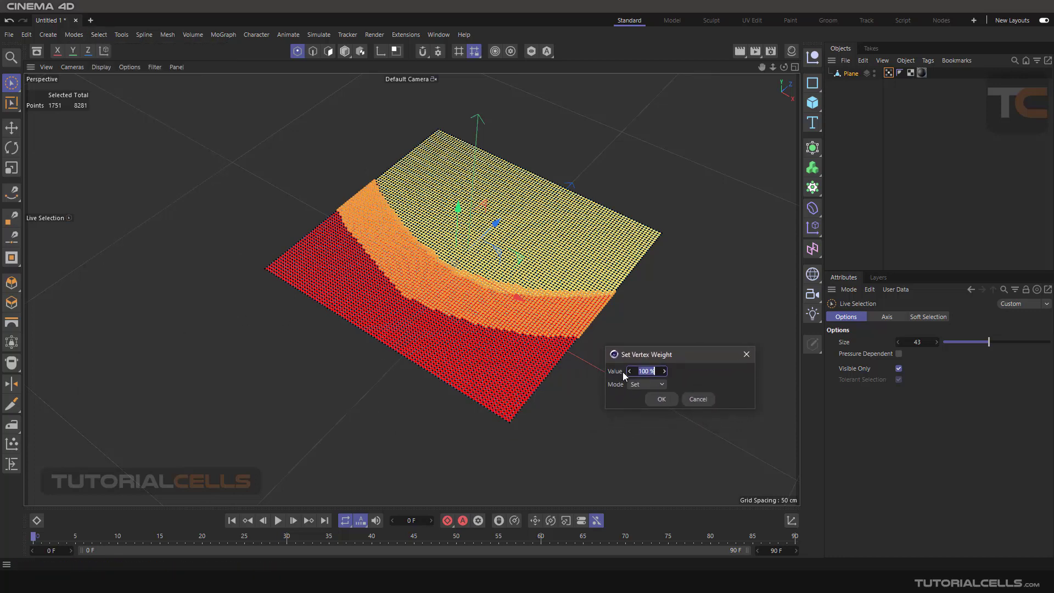
{"action": "type", "text": "50"}
{"action": "left_click_drag", "start_coordinate": [678, 357], "coordinate": [682, 354]}
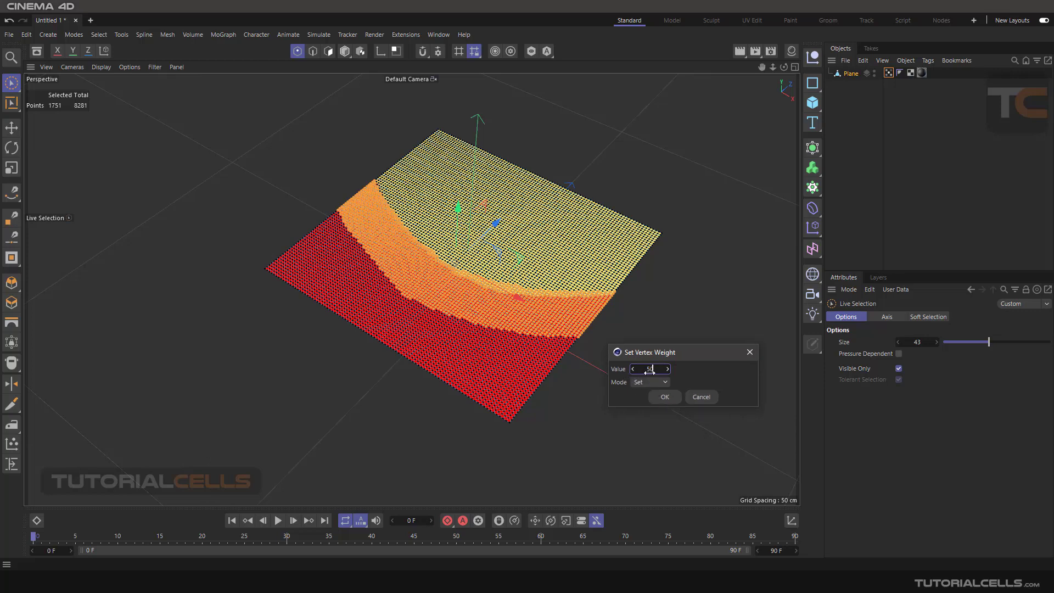
{"action": "left_click", "coordinate": [665, 397]}
{"action": "left_click", "coordinate": [656, 390]}
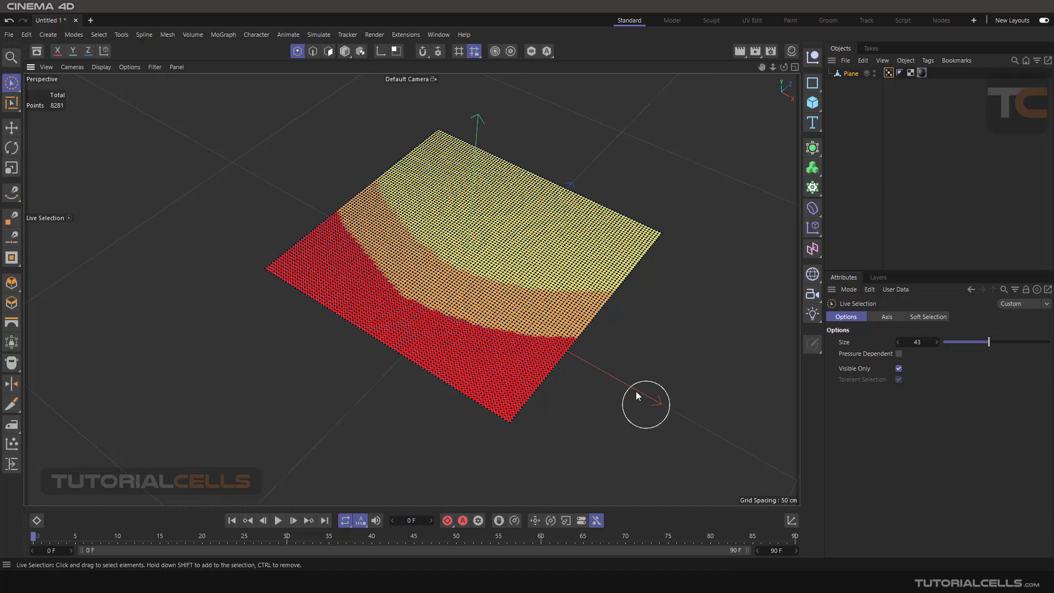
{"action": "left_click", "coordinate": [391, 256]}
{"action": "mouse_move", "coordinate": [390, 255]}
{"action": "left_mouse_down"}
{"action": "mouse_move", "coordinate": [377, 208]}
{"action": "mouse_move", "coordinate": [474, 270]}
{"action": "mouse_move", "coordinate": [574, 286]}
{"action": "mouse_move", "coordinate": [599, 309]}
{"action": "left_mouse_up"}
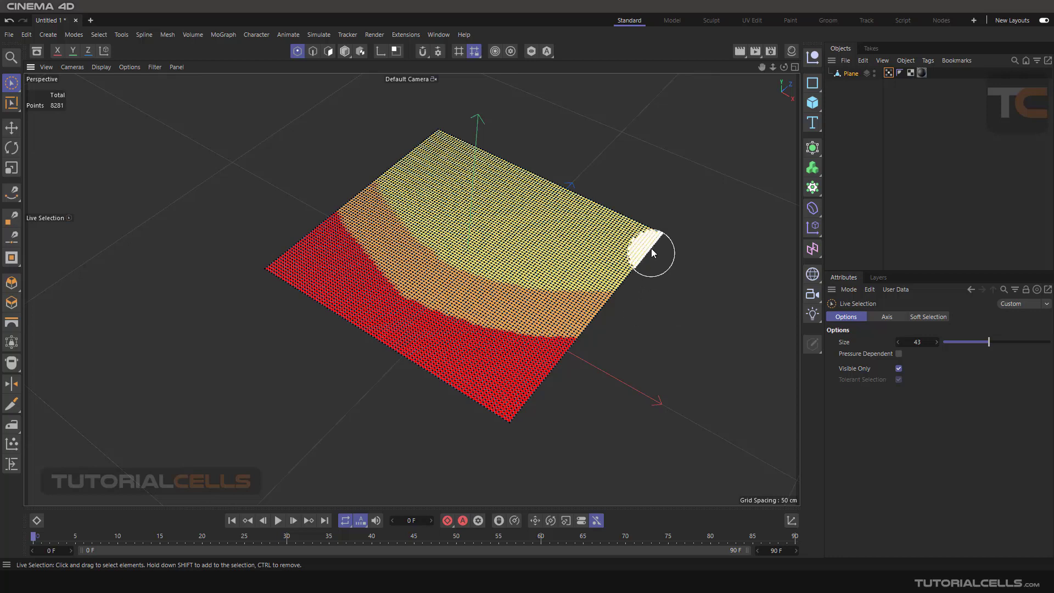
{"action": "mouse_move", "coordinate": [615, 205]}
{"action": "left_mouse_down"}
{"action": "mouse_move", "coordinate": [571, 229]}
{"action": "mouse_move", "coordinate": [586, 218]}
{"action": "mouse_move", "coordinate": [524, 232]}
{"action": "mouse_move", "coordinate": [514, 217]}
{"action": "mouse_move", "coordinate": [530, 222]}
{"action": "mouse_move", "coordinate": [582, 299]}
{"action": "mouse_move", "coordinate": [642, 233]}
{"action": "mouse_move", "coordinate": [574, 271]}
{"action": "mouse_move", "coordinate": [477, 390]}
{"action": "mouse_move", "coordinate": [588, 255]}
{"action": "mouse_move", "coordinate": [658, 220]}
{"action": "left_mouse_up"}
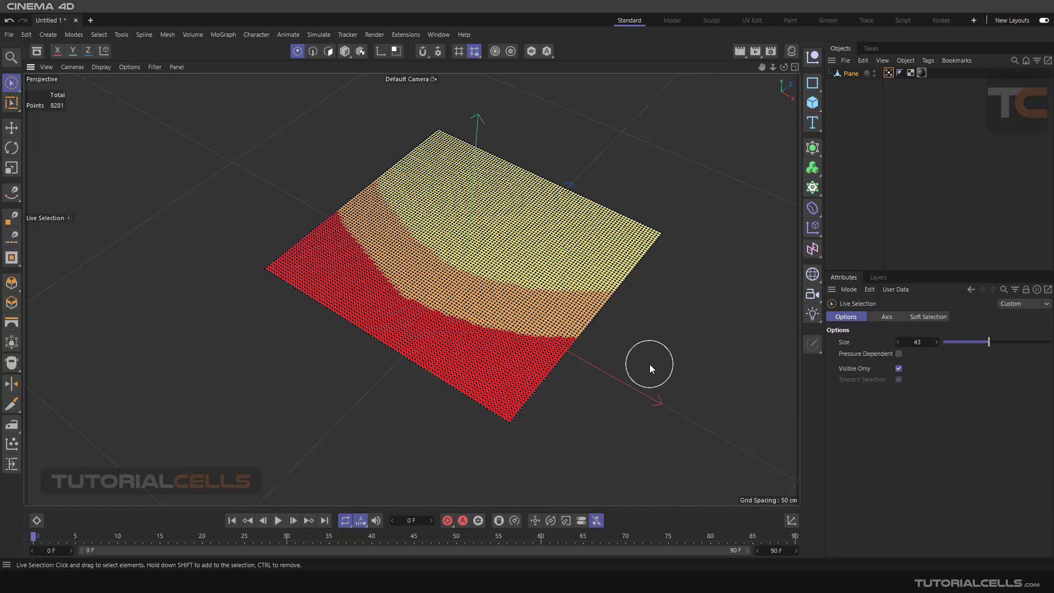
{"action": "mouse_move", "coordinate": [521, 356]}
{"action": "left_mouse_down"}
{"action": "mouse_move", "coordinate": [502, 360]}
{"action": "mouse_move", "coordinate": [415, 331]}
{"action": "mouse_move", "coordinate": [414, 318]}
{"action": "mouse_move", "coordinate": [562, 329]}
{"action": "mouse_move", "coordinate": [678, 313]}
{"action": "left_mouse_up"}
{"action": "mouse_move", "coordinate": [687, 280]}
{"action": "left_mouse_down"}
{"action": "mouse_move", "coordinate": [438, 178]}
{"action": "mouse_move", "coordinate": [426, 150]}
{"action": "mouse_move", "coordinate": [422, 200]}
{"action": "mouse_move", "coordinate": [451, 182]}
{"action": "mouse_move", "coordinate": [434, 197]}
{"action": "mouse_move", "coordinate": [458, 226]}
{"action": "mouse_move", "coordinate": [477, 206]}
{"action": "mouse_move", "coordinate": [492, 218]}
{"action": "mouse_move", "coordinate": [483, 205]}
{"action": "mouse_move", "coordinate": [406, 221]}
{"action": "mouse_move", "coordinate": [401, 254]}
{"action": "left_mouse_up"}
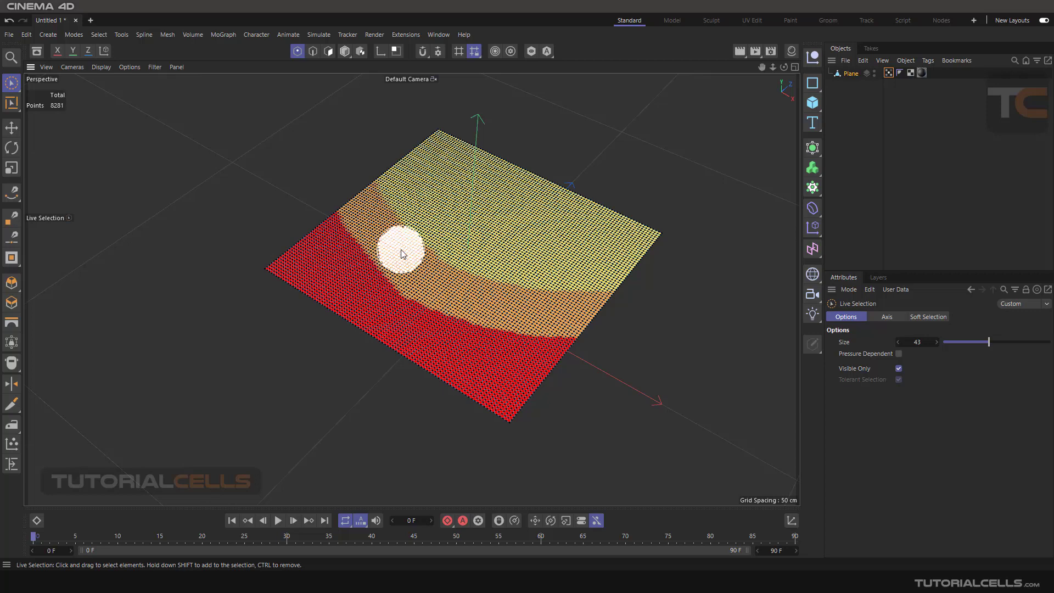
{"action": "mouse_move", "coordinate": [401, 253]}
{"action": "left_mouse_down"}
{"action": "mouse_move", "coordinate": [337, 252]}
{"action": "mouse_move", "coordinate": [337, 275]}
{"action": "left_mouse_up"}
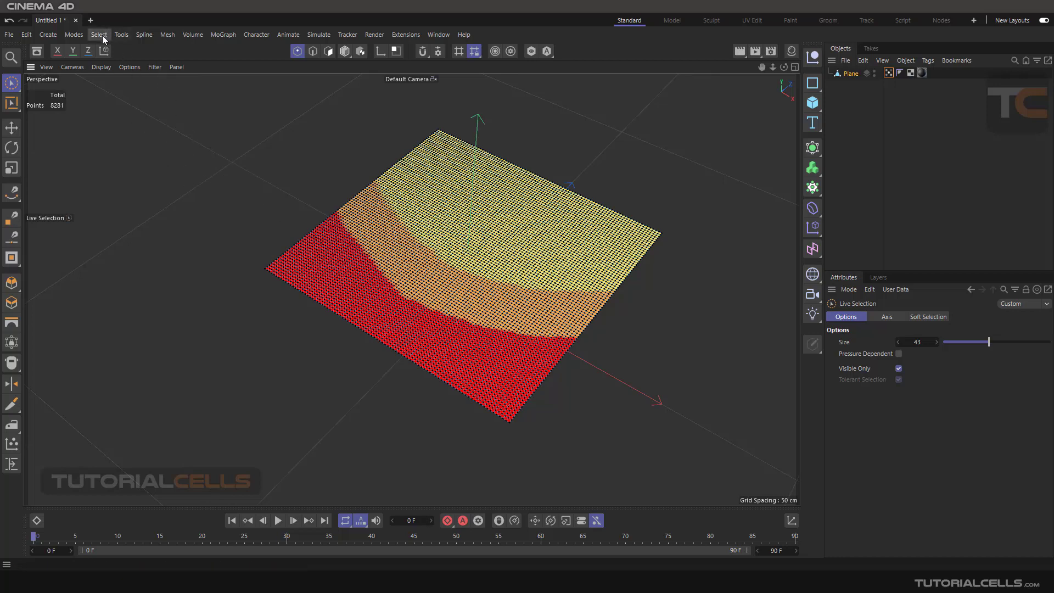
Reselect the Plane and brush-select 521 points straddling the red and orange bands
{"action": "left_click", "coordinate": [897, 82]}
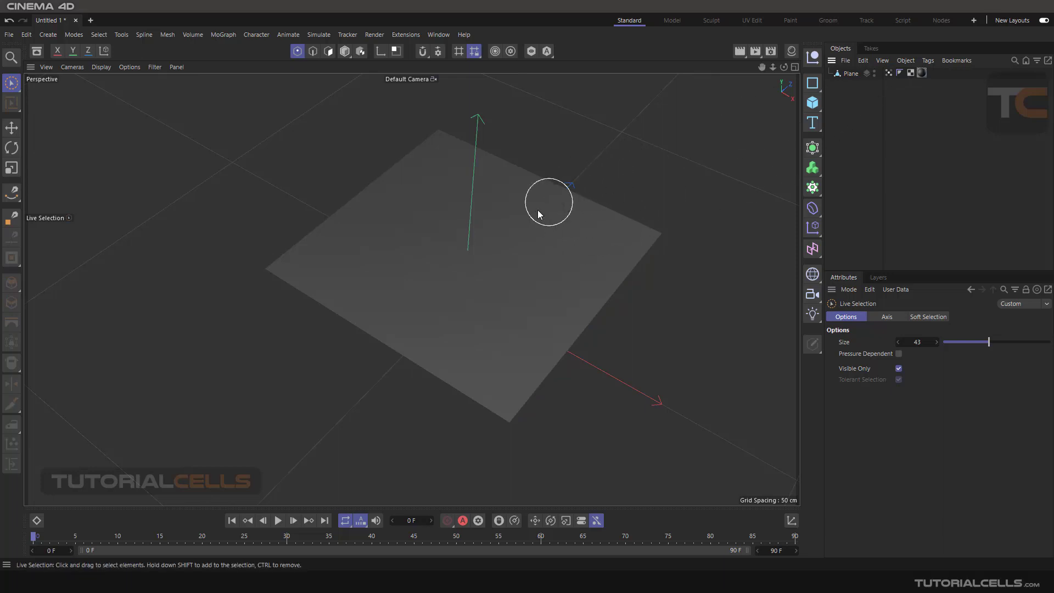
{"action": "left_click", "coordinate": [888, 73]}
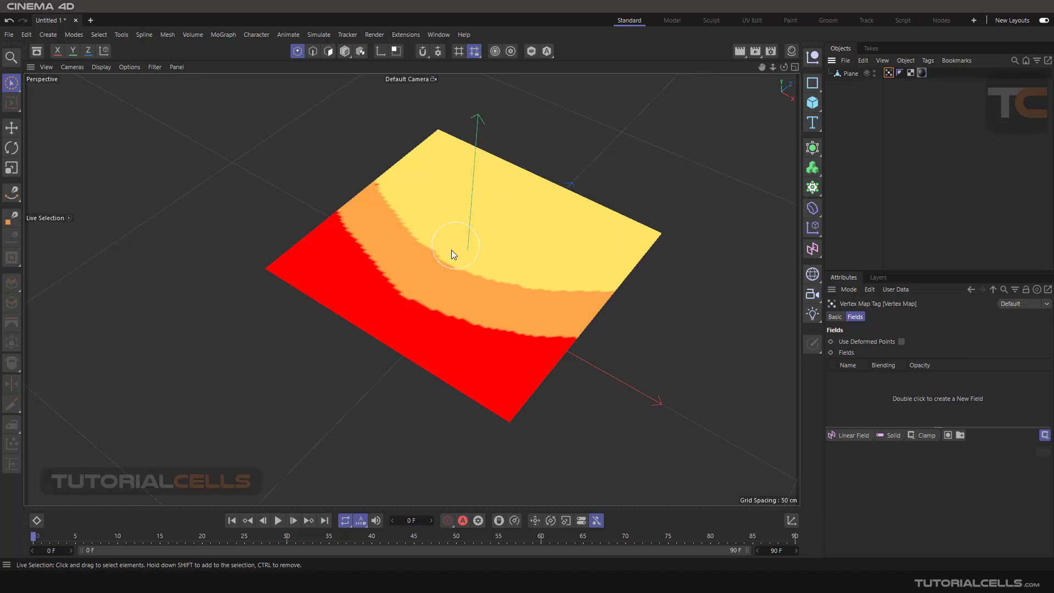
{"action": "left_click", "coordinate": [850, 74]}
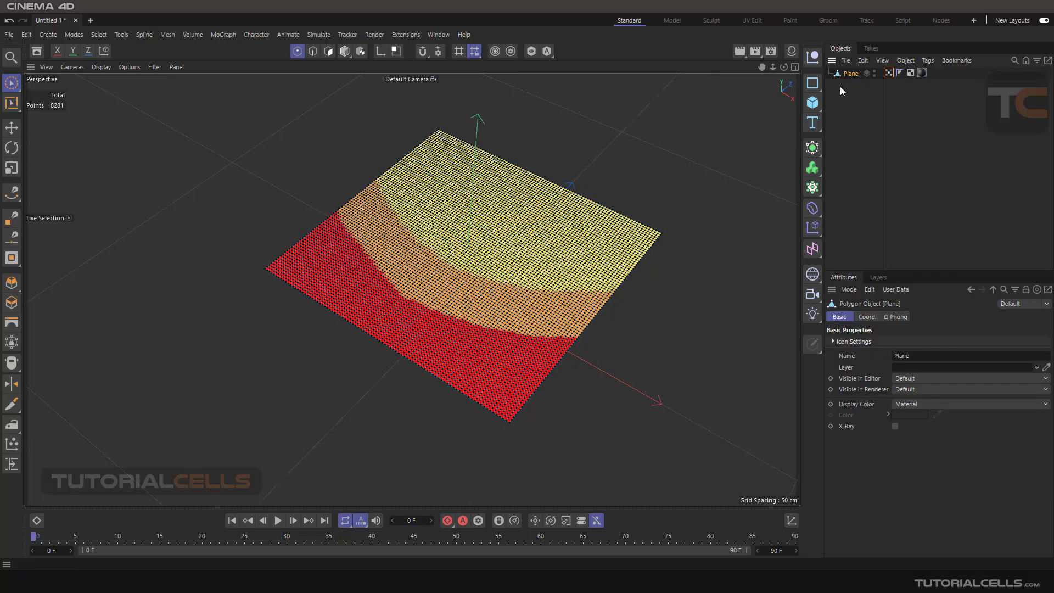
{"action": "left_click", "coordinate": [11, 82]}
{"action": "mouse_move", "coordinate": [417, 310]}
{"action": "left_mouse_down"}
{"action": "mouse_move", "coordinate": [487, 303]}
{"action": "mouse_move", "coordinate": [439, 295]}
{"action": "mouse_move", "coordinate": [410, 261]}
{"action": "mouse_move", "coordinate": [428, 283]}
{"action": "mouse_move", "coordinate": [470, 294]}
{"action": "mouse_move", "coordinate": [417, 271]}
{"action": "mouse_move", "coordinate": [455, 298]}
{"action": "mouse_move", "coordinate": [411, 293]}
{"action": "mouse_move", "coordinate": [441, 295]}
{"action": "mouse_move", "coordinate": [383, 336]}
{"action": "mouse_move", "coordinate": [423, 317]}
{"action": "mouse_move", "coordinate": [399, 293]}
{"action": "mouse_move", "coordinate": [387, 329]}
{"action": "mouse_move", "coordinate": [425, 315]}
{"action": "left_mouse_up"}
Add 50% weight to the selected blob using Set Vertex Weight in Add mode
{"action": "left_click", "coordinate": [99, 34]}
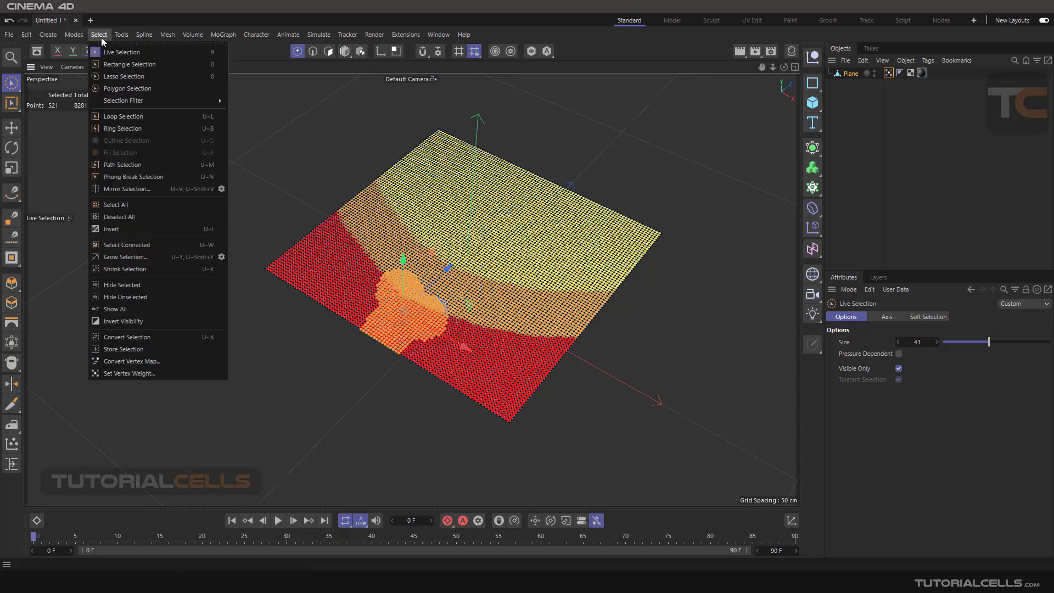
{"action": "left_click", "coordinate": [156, 373]}
{"action": "left_click_drag", "start_coordinate": [178, 343], "coordinate": [225, 310]}
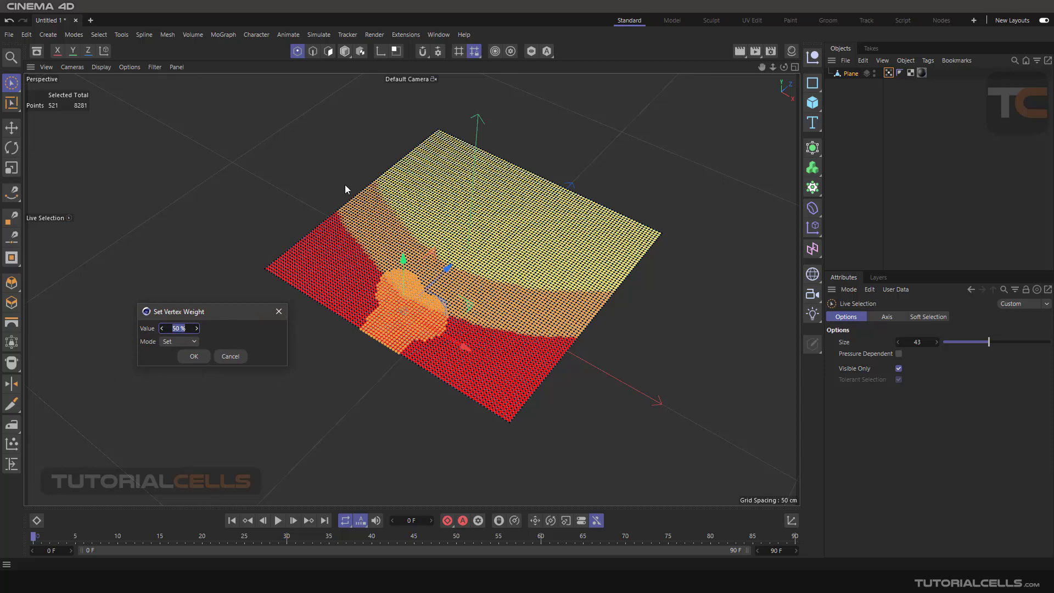
{"action": "left_click", "coordinate": [186, 341]}
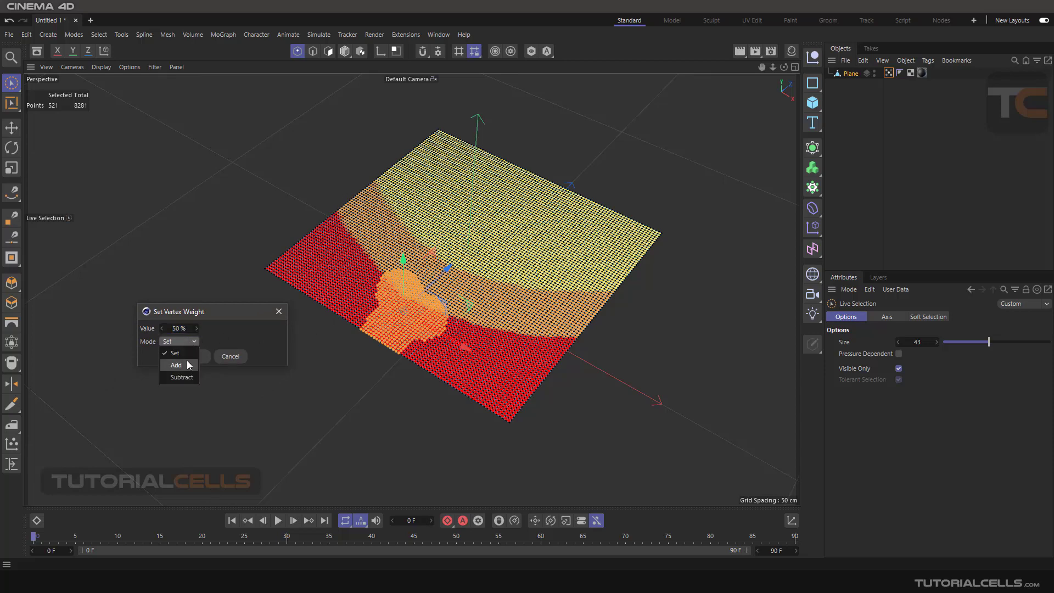
{"action": "left_click", "coordinate": [187, 365]}
{"action": "left_click", "coordinate": [177, 341]}
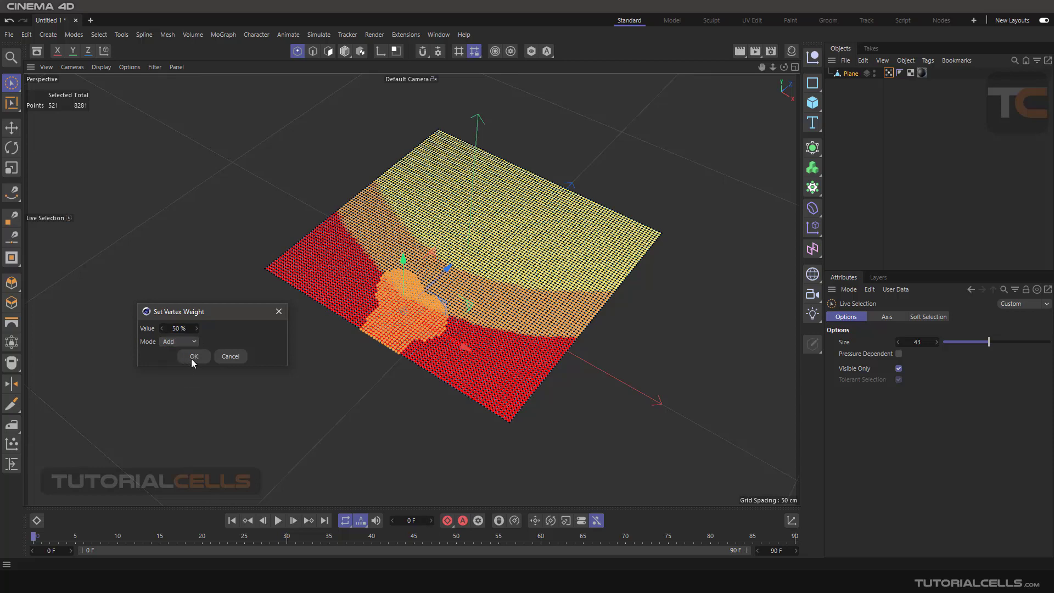
{"action": "left_click", "coordinate": [192, 357]}
Deselect, then brush-select 624 points around the lightened patch
{"action": "left_click", "coordinate": [338, 368]}
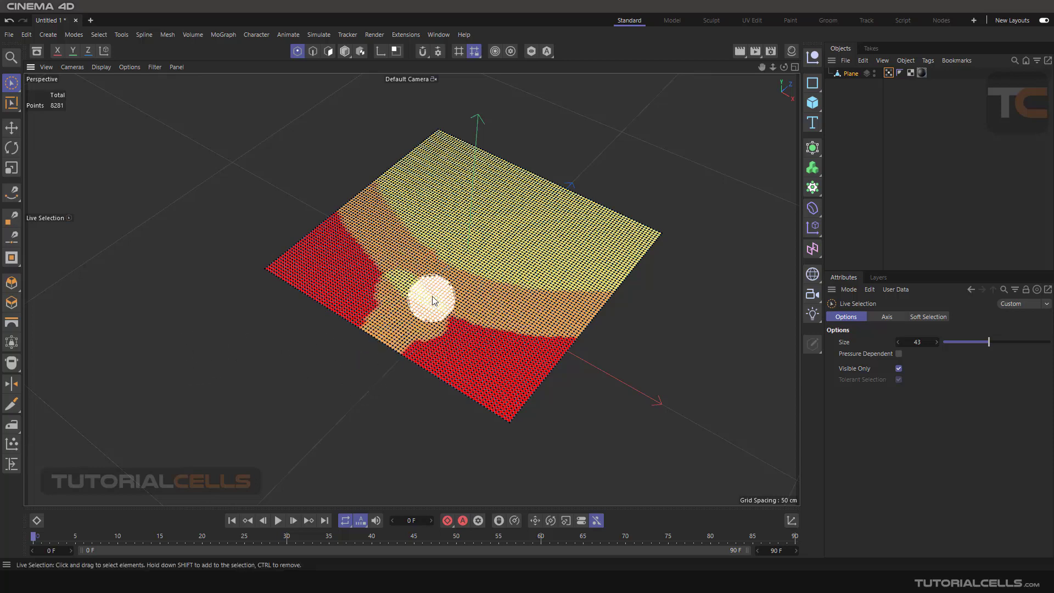
{"action": "mouse_move", "coordinate": [423, 333]}
{"action": "left_mouse_down"}
{"action": "mouse_move", "coordinate": [436, 356]}
{"action": "mouse_move", "coordinate": [419, 311]}
{"action": "mouse_move", "coordinate": [424, 285]}
{"action": "left_mouse_up"}
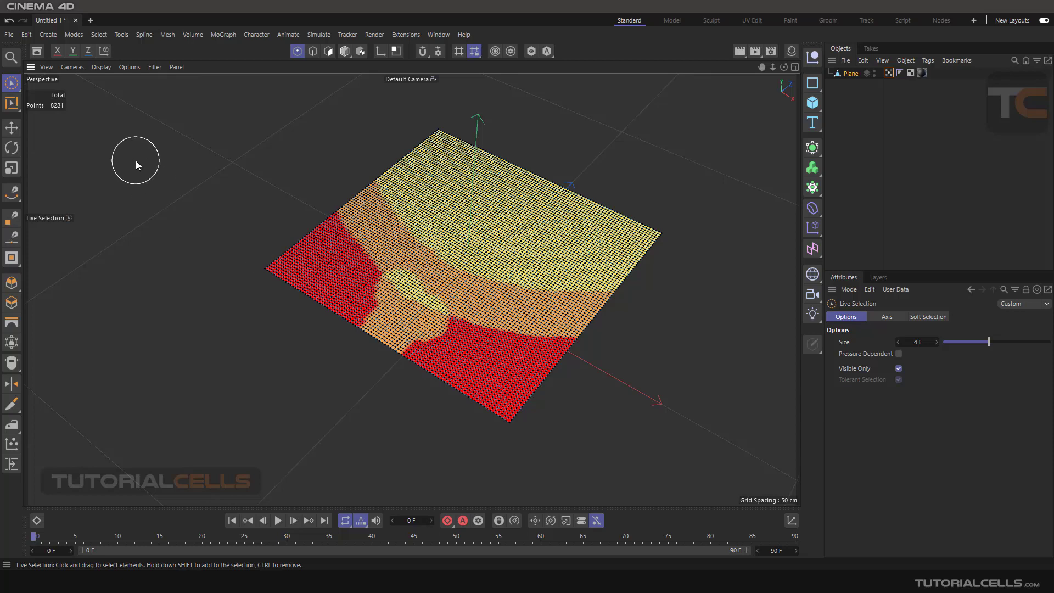
{"action": "mouse_move", "coordinate": [391, 297]}
{"action": "left_mouse_down"}
{"action": "mouse_move", "coordinate": [432, 318]}
{"action": "mouse_move", "coordinate": [384, 337]}
{"action": "left_mouse_up"}
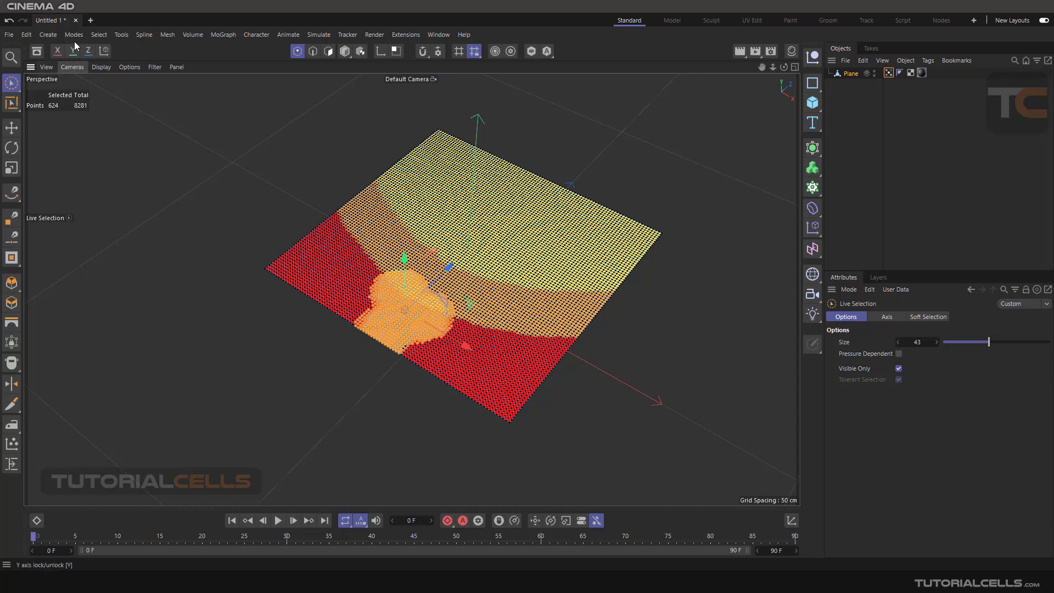
Subtract 50% vertex weight from the 624 selected points to turn them red, then deselect
{"action": "left_click", "coordinate": [100, 35]}
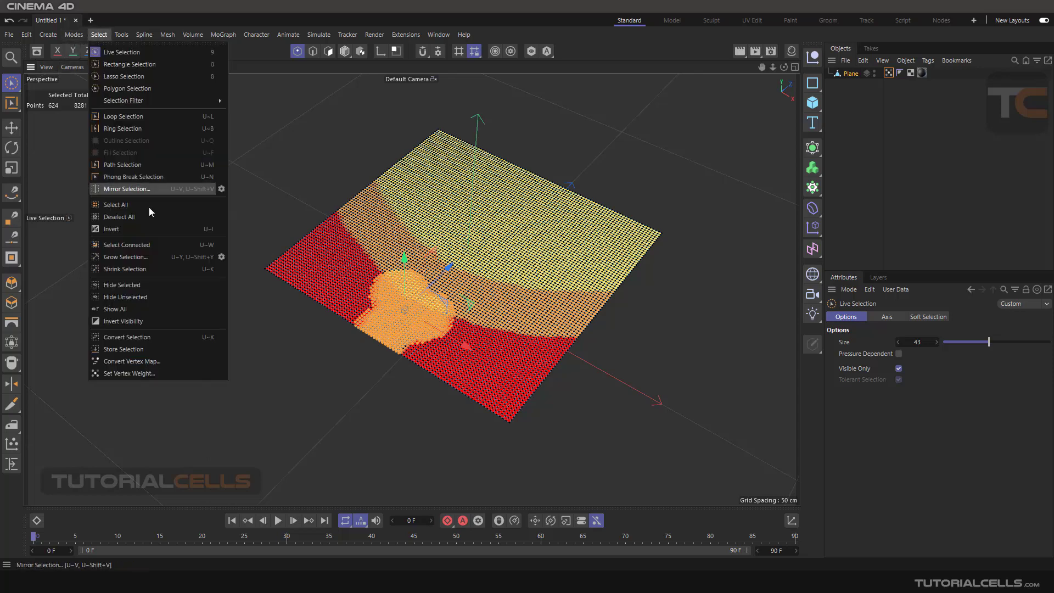
{"action": "left_click", "coordinate": [143, 372]}
{"action": "left_click_drag", "start_coordinate": [167, 343], "coordinate": [209, 318]}
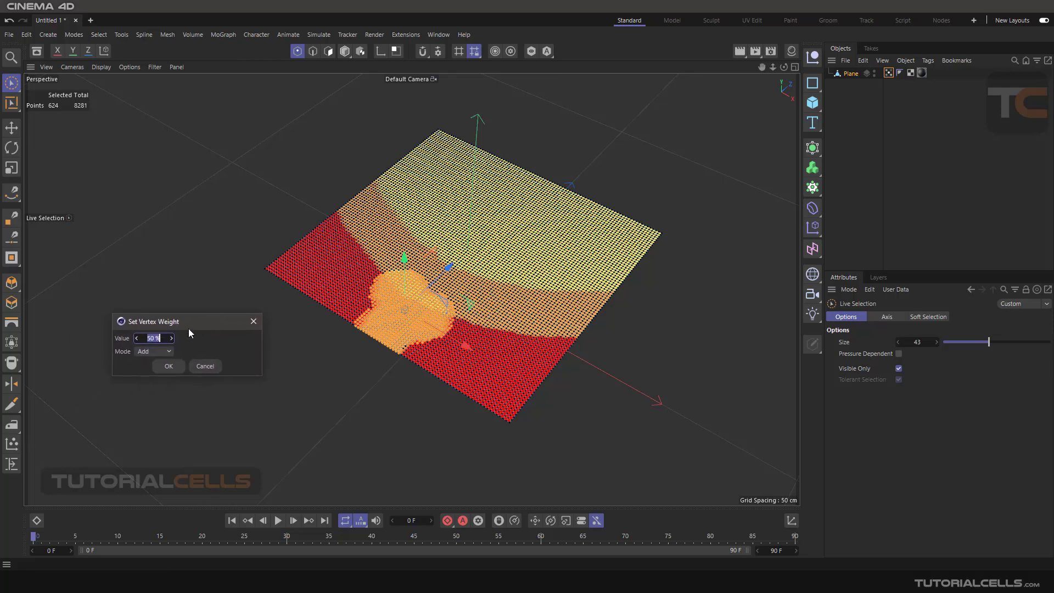
{"action": "left_click", "coordinate": [157, 387]}
{"action": "left_click", "coordinate": [152, 338]}
{"action": "left_click", "coordinate": [167, 366]}
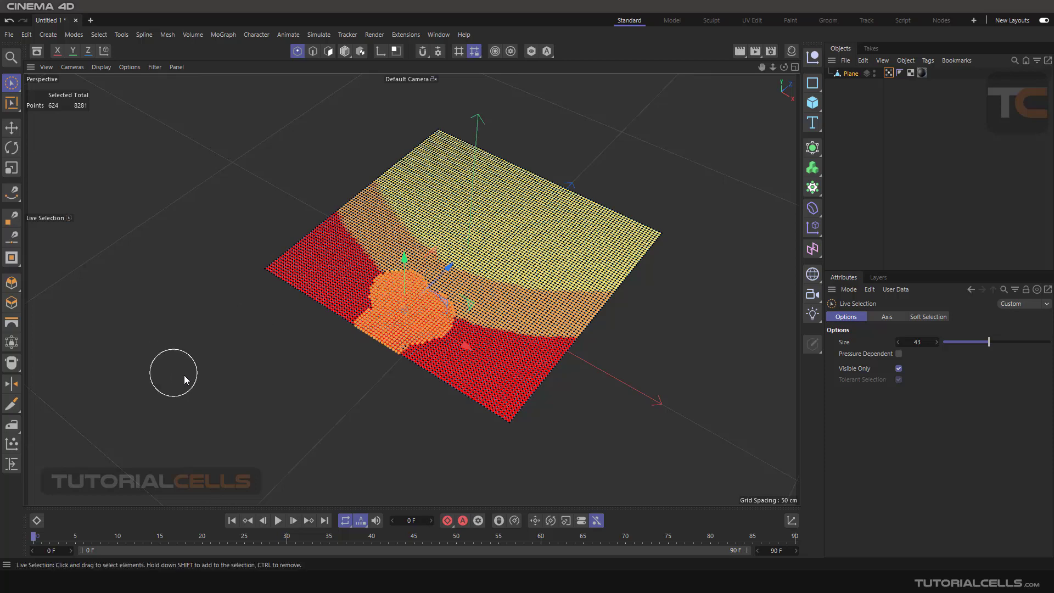
{"action": "left_click", "coordinate": [358, 394]}
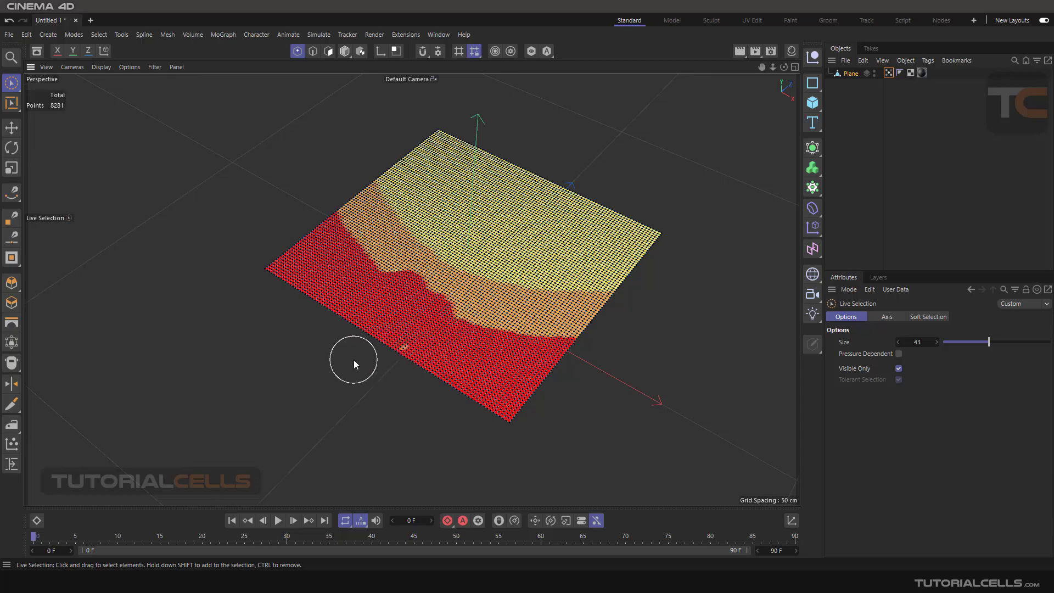
{"action": "left_click", "coordinate": [99, 34]}
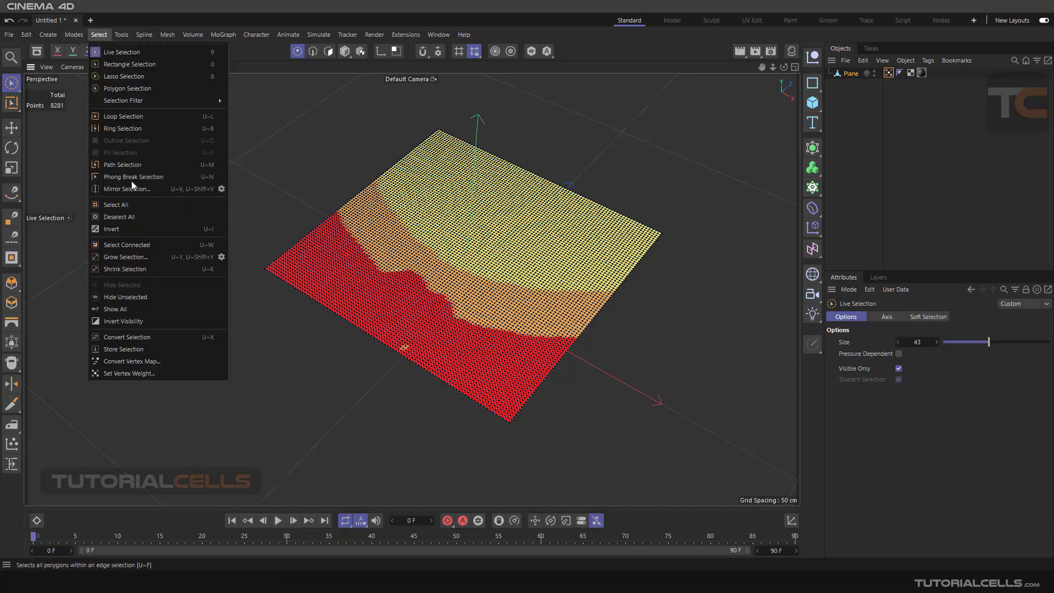
{"action": "left_click", "coordinate": [147, 376]}
{"action": "left_click_drag", "start_coordinate": [154, 350], "coordinate": [223, 333]}
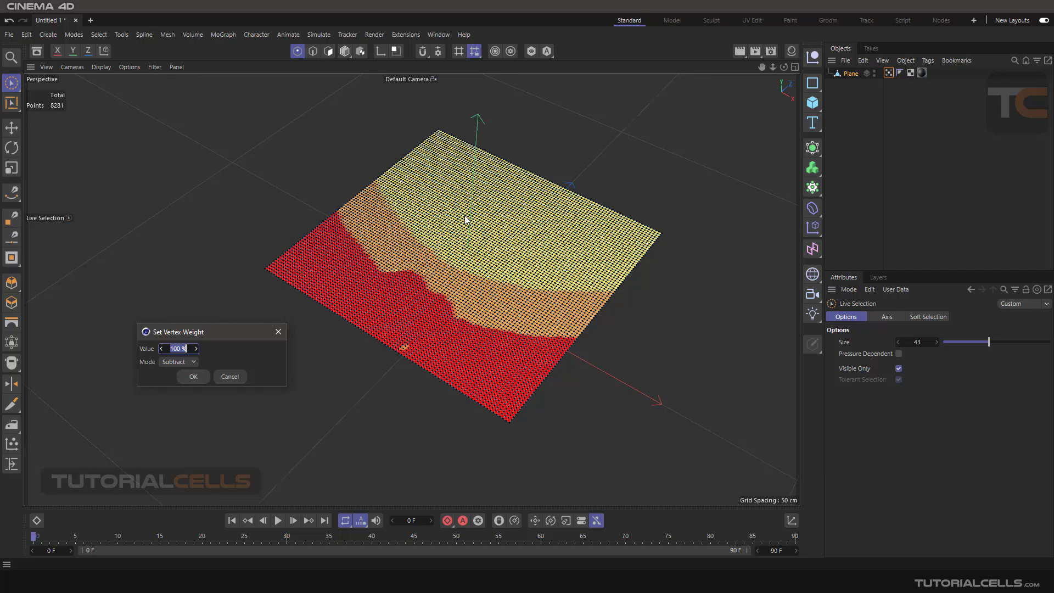
{"action": "left_click", "coordinate": [279, 332]}
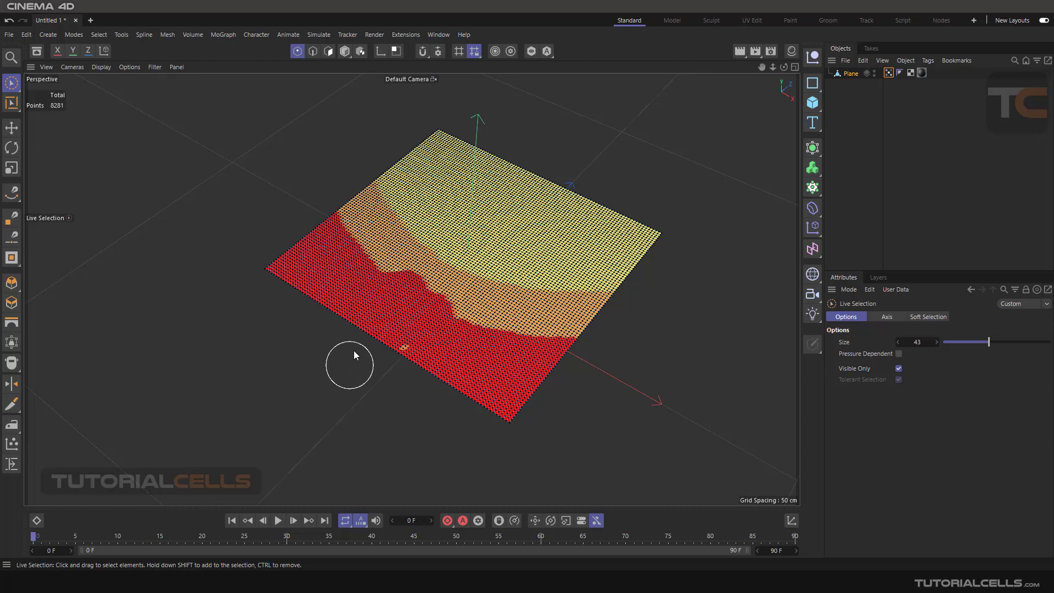
{"action": "mouse_move", "coordinate": [457, 186]}
{"action": "left_mouse_down"}
{"action": "mouse_move", "coordinate": [534, 219]}
{"action": "mouse_move", "coordinate": [542, 235]}
{"action": "mouse_move", "coordinate": [620, 240]}
{"action": "mouse_move", "coordinate": [479, 197]}
{"action": "mouse_move", "coordinate": [422, 153]}
{"action": "mouse_move", "coordinate": [493, 204]}
{"action": "mouse_move", "coordinate": [660, 236]}
{"action": "mouse_move", "coordinate": [477, 218]}
{"action": "mouse_move", "coordinate": [626, 238]}
{"action": "mouse_move", "coordinate": [515, 224]}
{"action": "mouse_move", "coordinate": [435, 161]}
{"action": "mouse_move", "coordinate": [460, 177]}
{"action": "mouse_move", "coordinate": [538, 314]}
{"action": "left_mouse_up"}
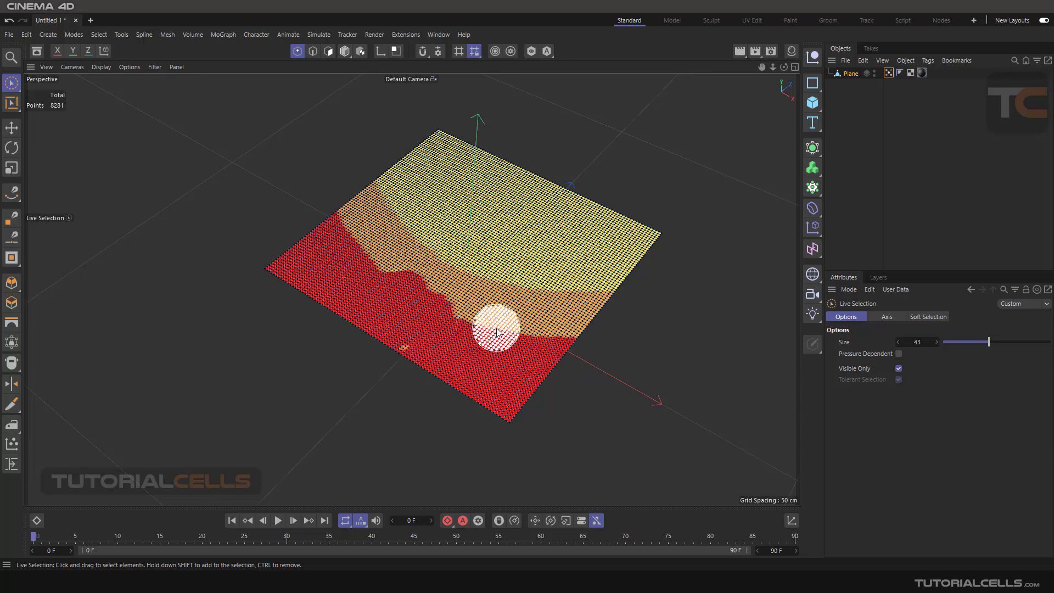
Select the Plane's Vertex Map tag to show its Fields settings
{"action": "scroll", "coordinate": [497, 329], "scroll_direction": "down", "scroll_amount": 3}
{"action": "scroll", "coordinate": [529, 324], "scroll_direction": "up", "scroll_amount": 3}
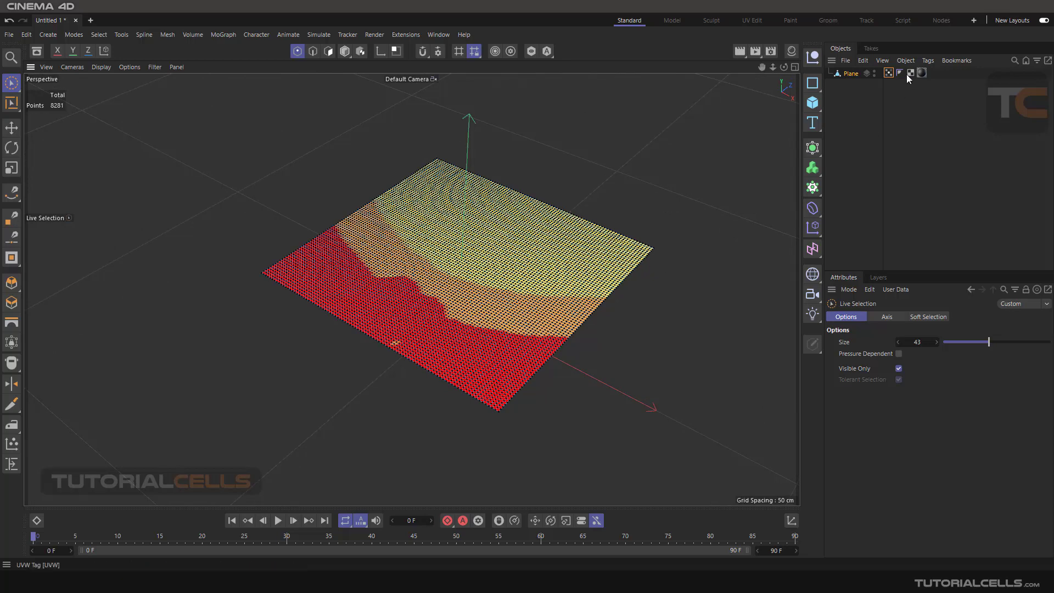
{"action": "left_click", "coordinate": [889, 73]}
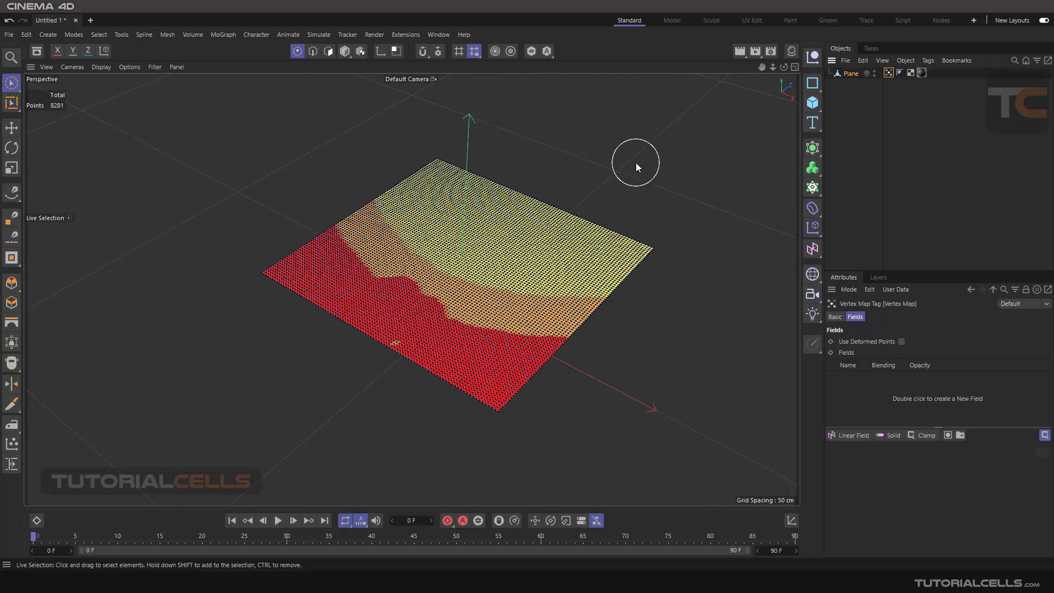